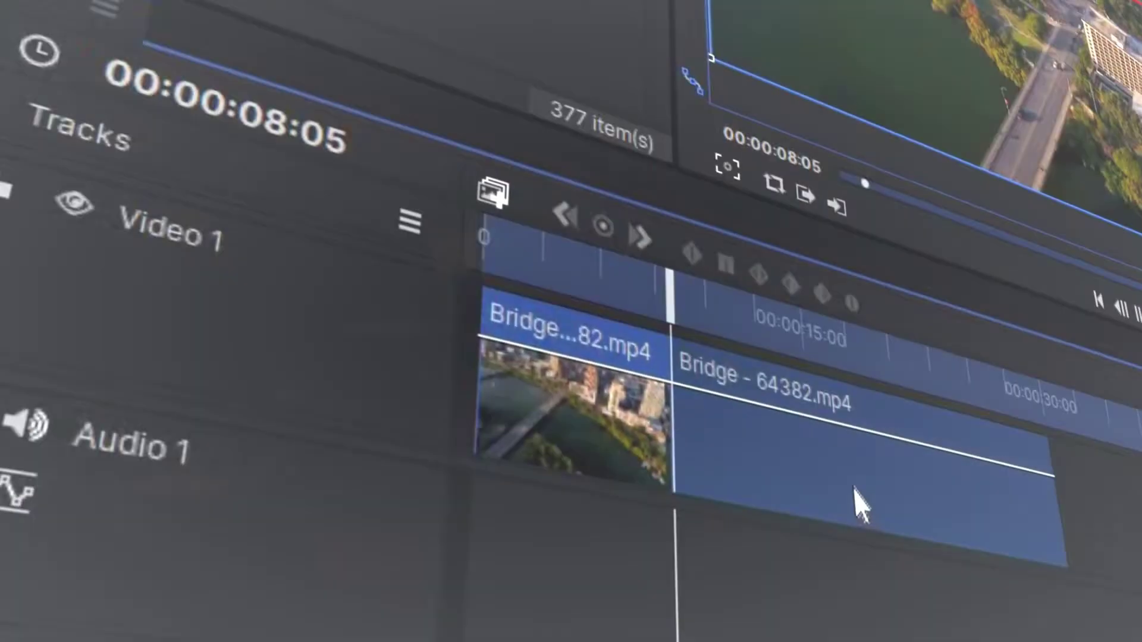
pyautogui.moveTo(856, 500); pyautogui.dragTo(744, 381)
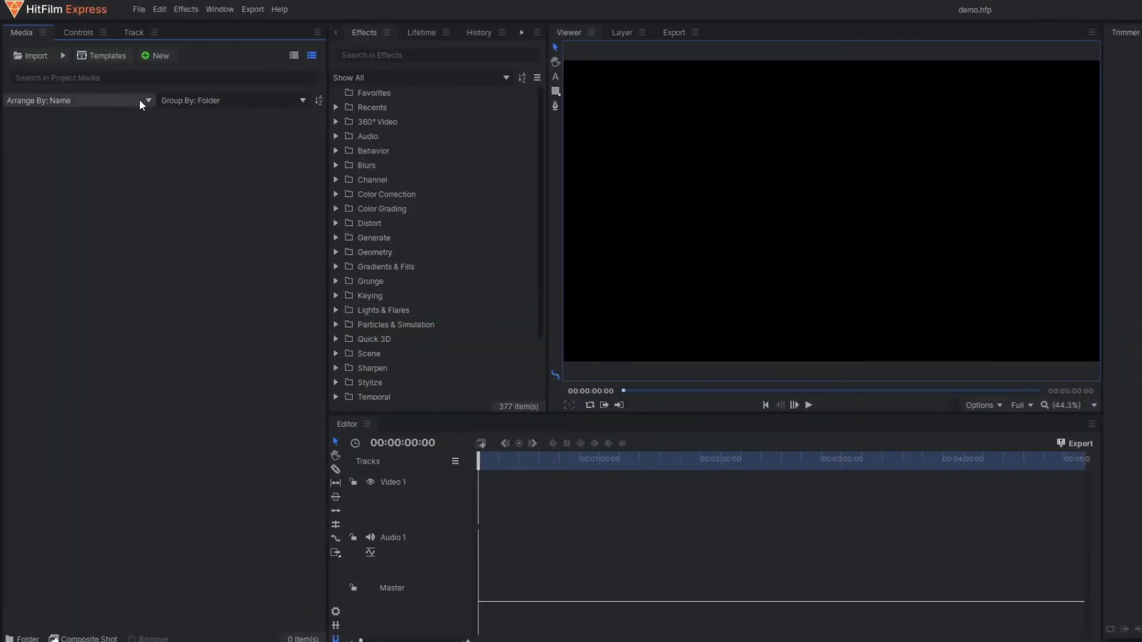
# Start a new 1080p Full HD 24 fps composite shot and name it line
pyautogui.click(159, 55)
pyautogui.click(178, 71)
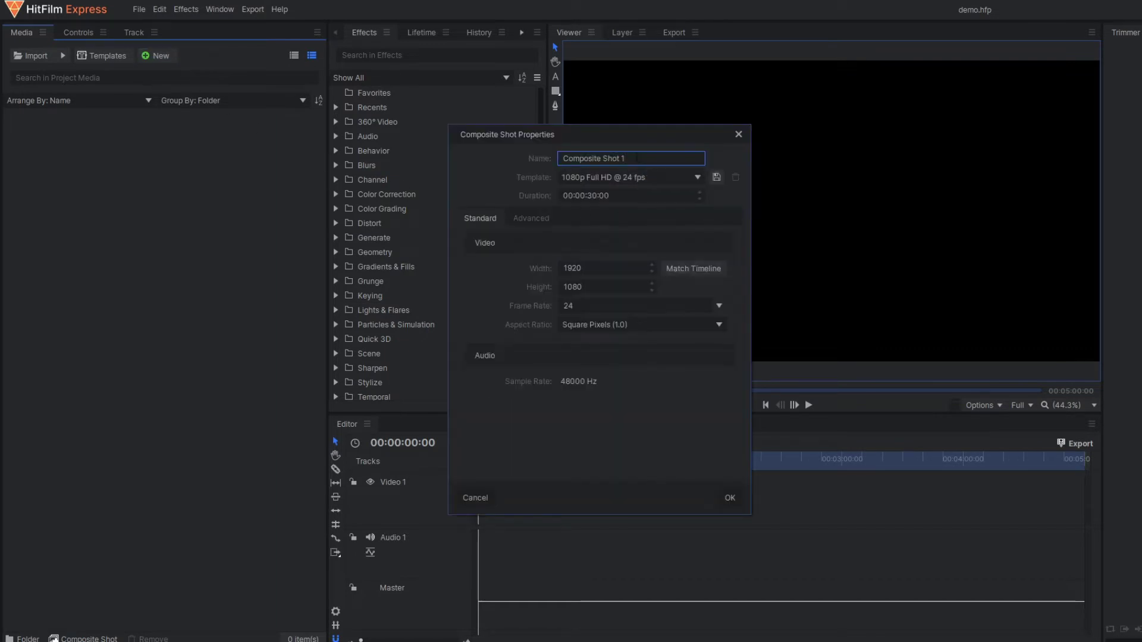
pyautogui.write('line')
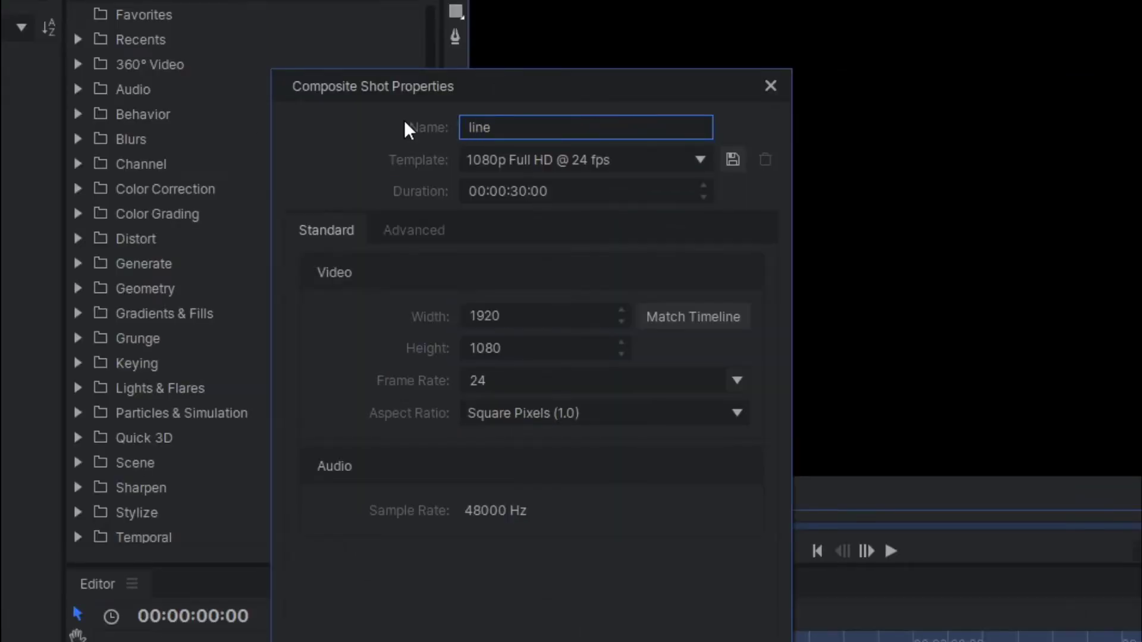
# Set the composite shot's duration to 00:00:03:00 and create it
pyautogui.click(553, 191)
pyautogui.press('Left')
pyautogui.press('Left')
pyautogui.press('Left')
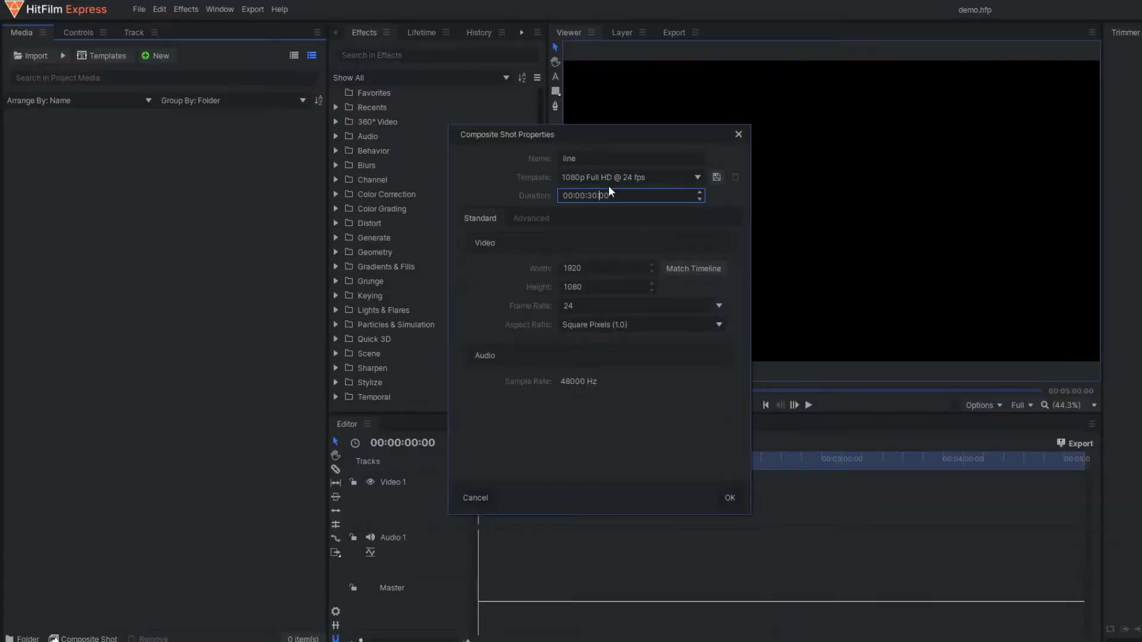
pyautogui.press('BackSpace')
pyautogui.press('BackSpace')
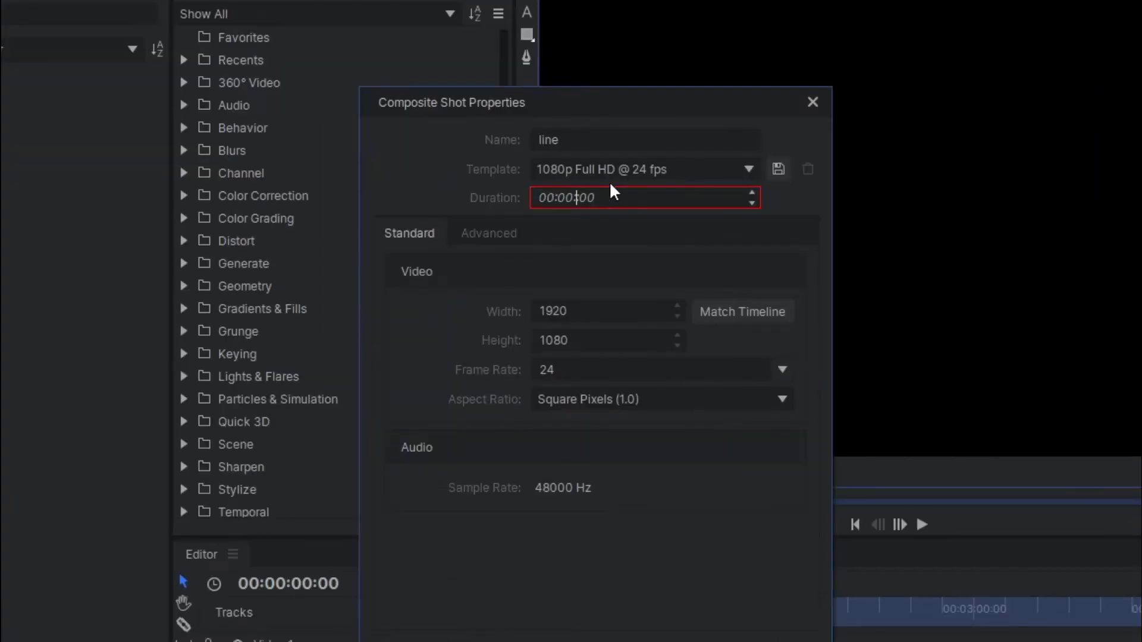
pyautogui.write('03:00')
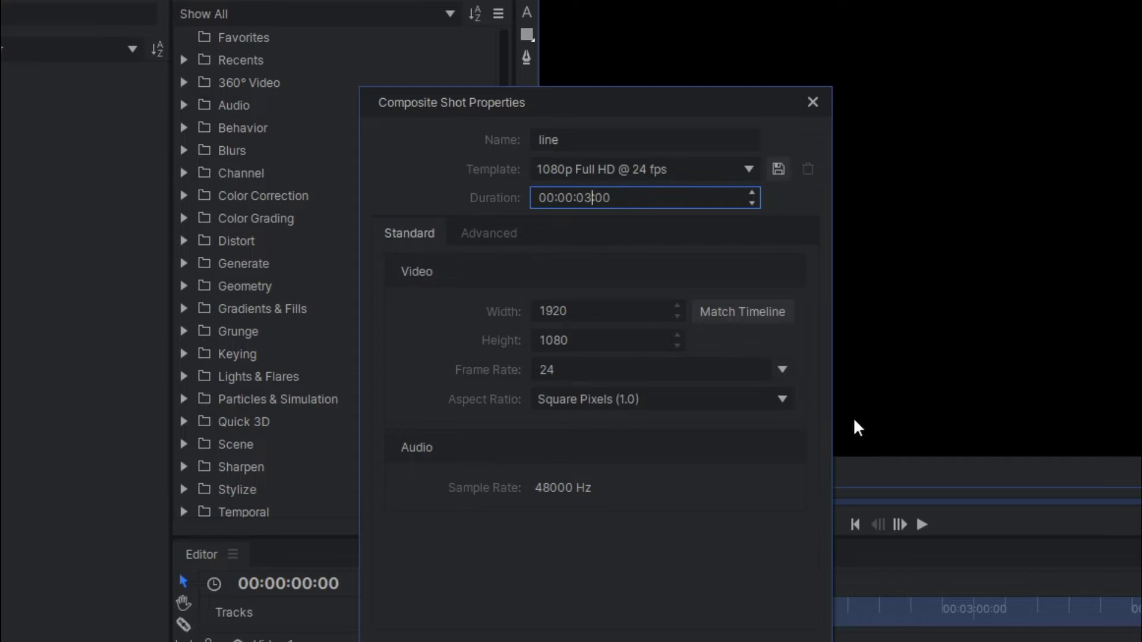
pyautogui.press('Return')
# Add a white 1920 x 1080 plane layer named line to the composite shot
pyautogui.click(586, 444)
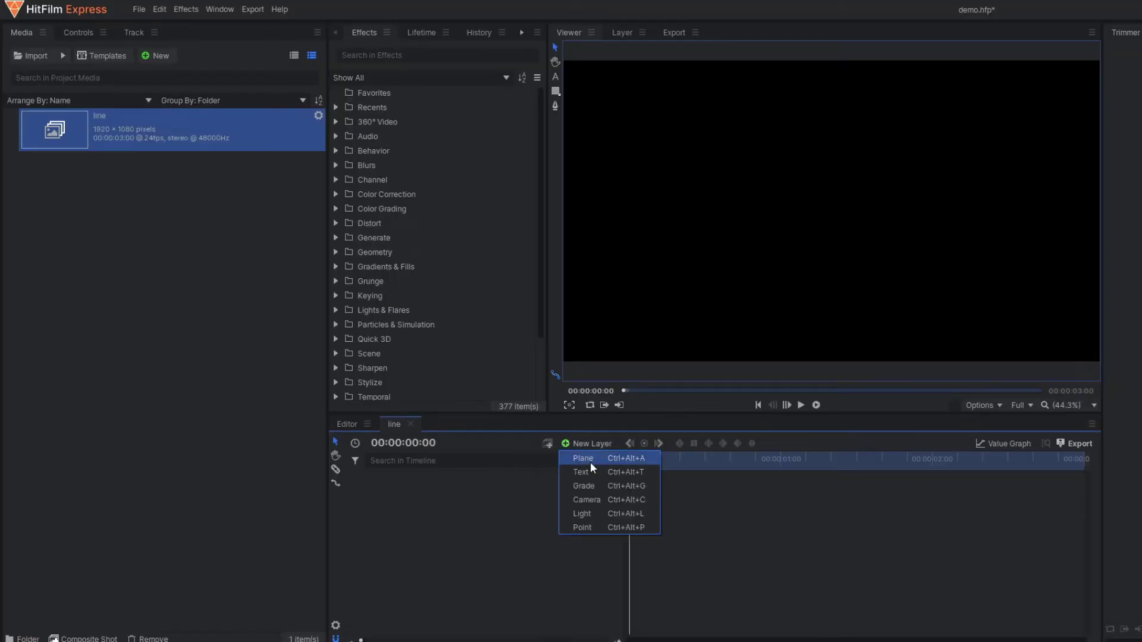
pyautogui.click(590, 461)
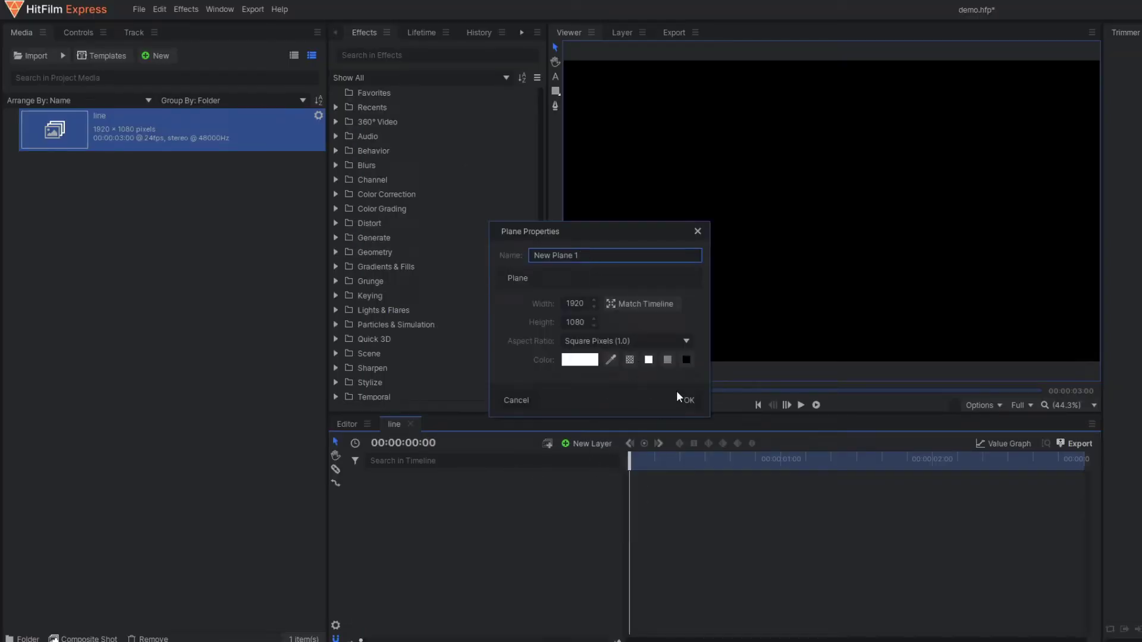
pyautogui.write('line')
pyautogui.click(689, 400)
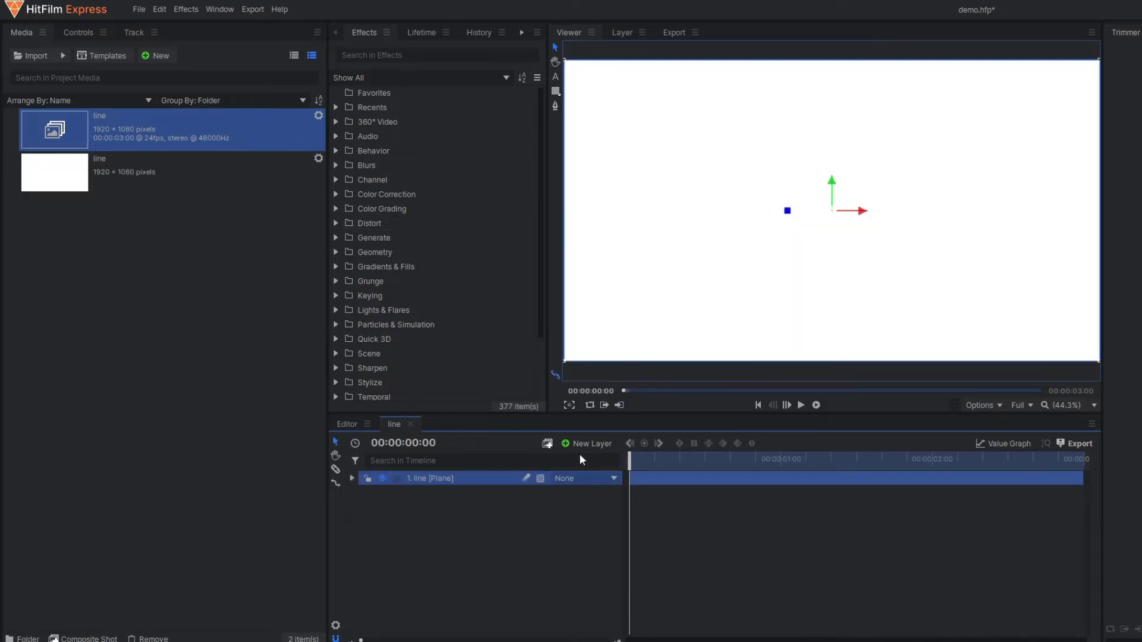
# Unlink the plane's width and height scaling and reduce its horizontal scale to 63%
pyautogui.click(352, 478)
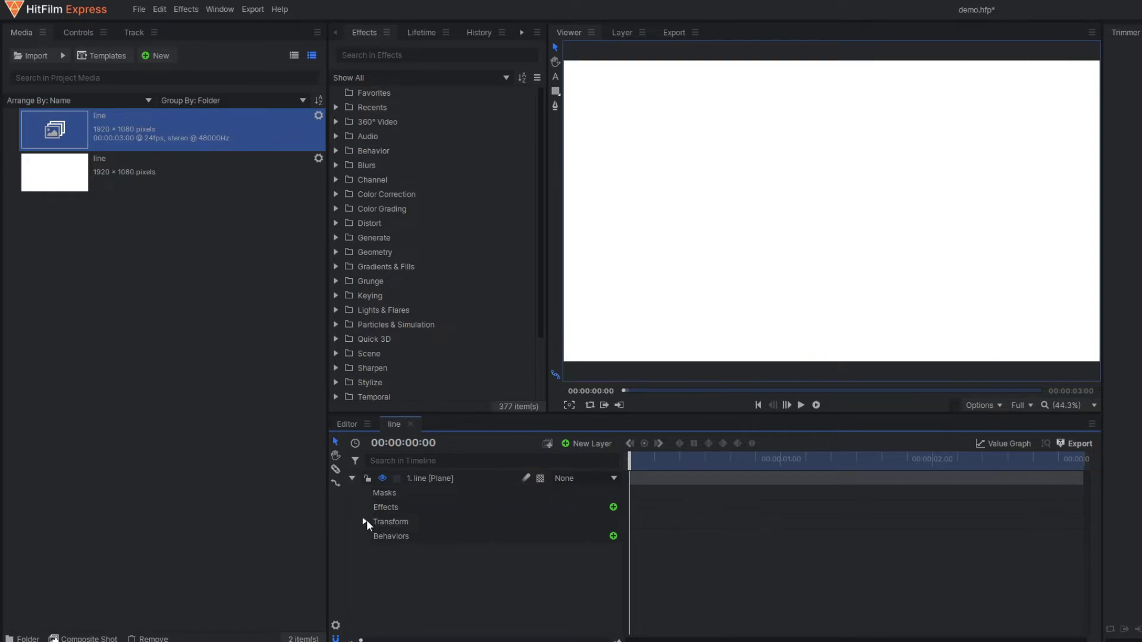
pyautogui.click(364, 522)
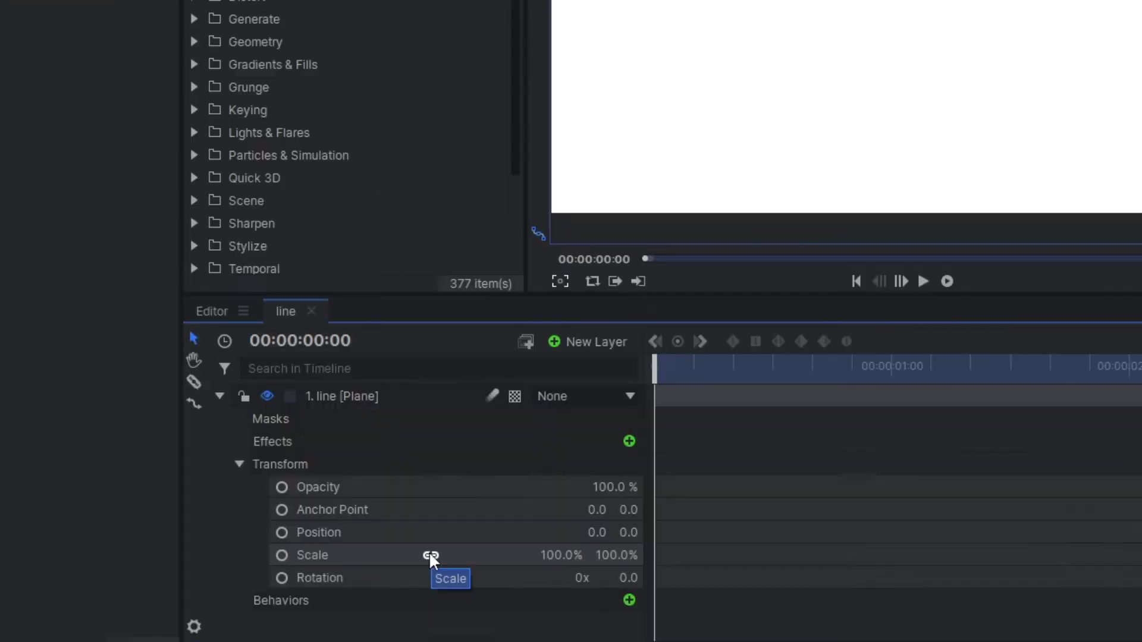
pyautogui.click(486, 579)
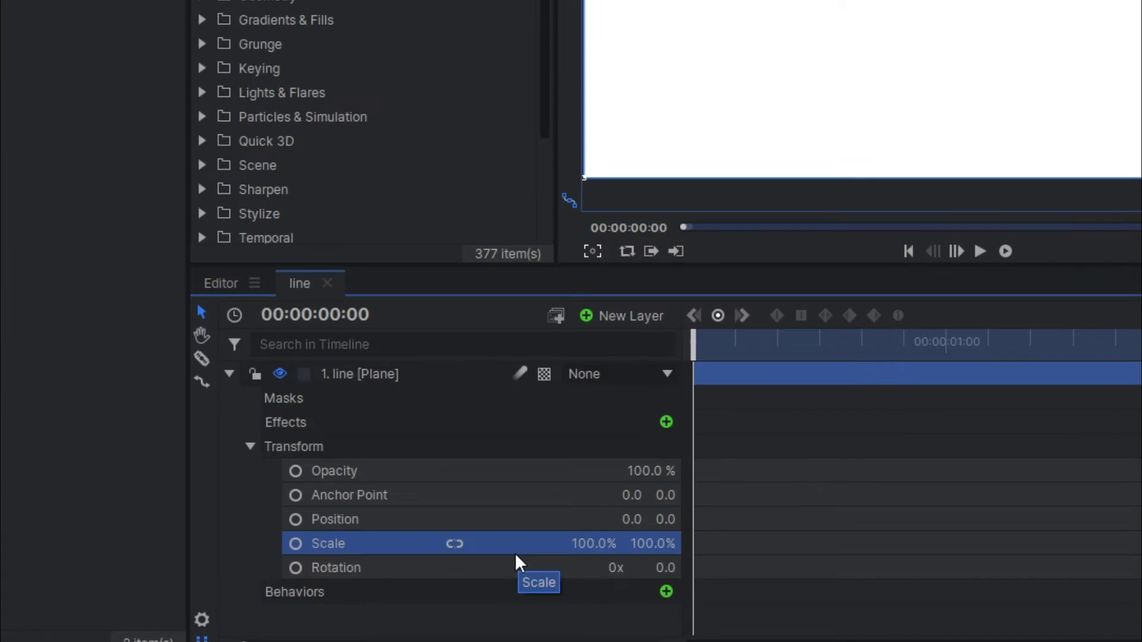
pyautogui.moveTo(589, 544); pyautogui.dragTo(553, 581)
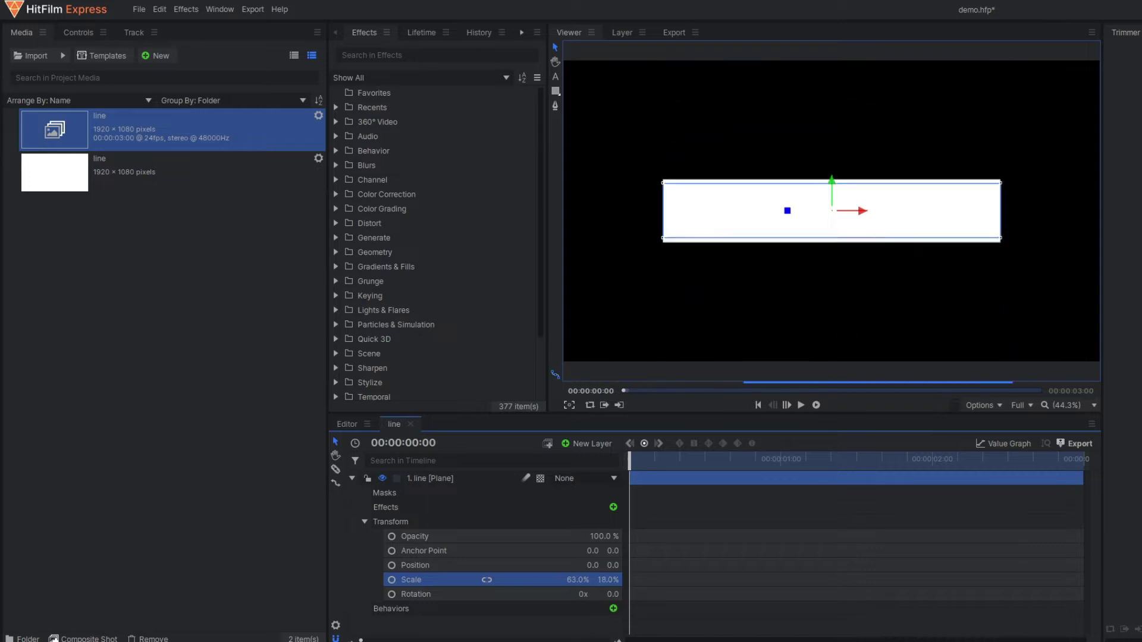
# Set the plane's vertical scale to 0.3% to turn it into a thin line
pyautogui.click(609, 580)
pyautogui.write('..')
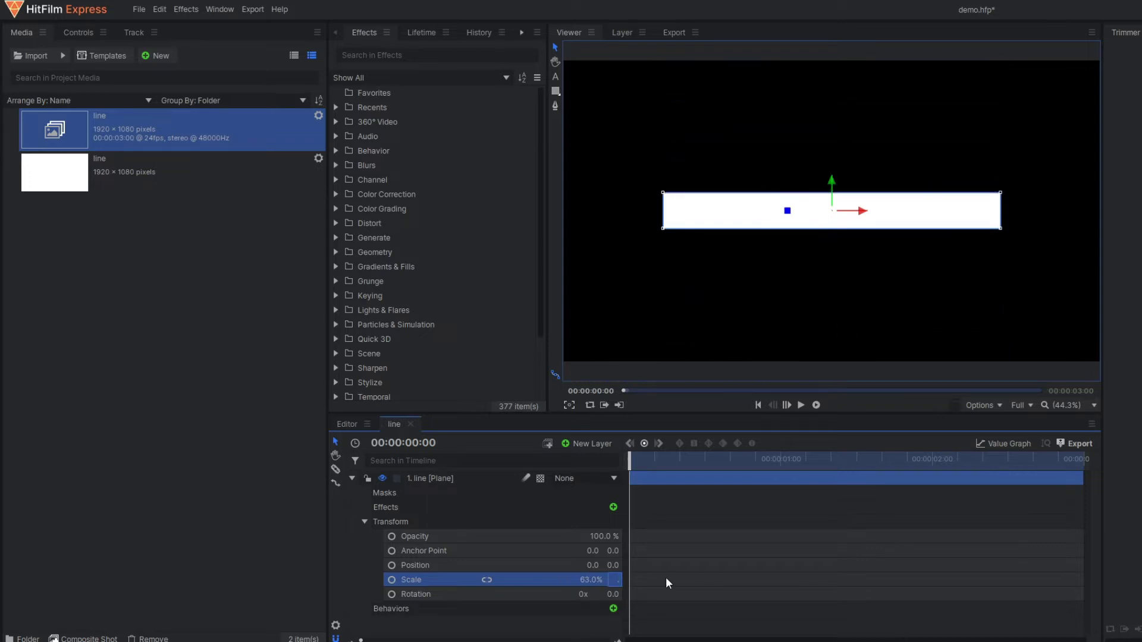
pyautogui.write('3')
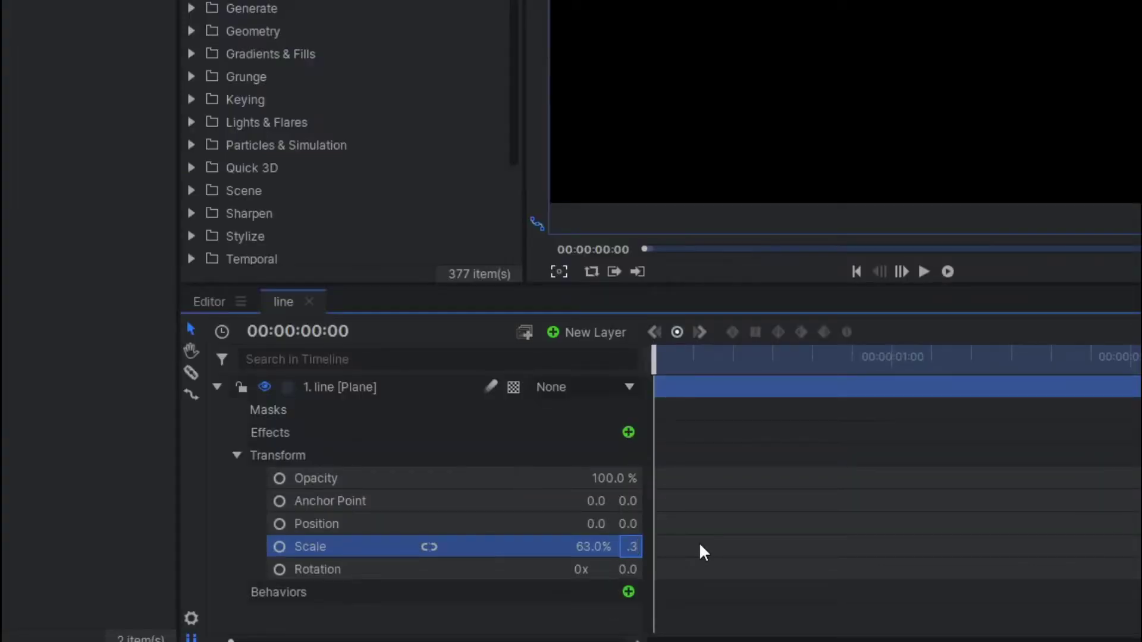
pyautogui.press('Return')
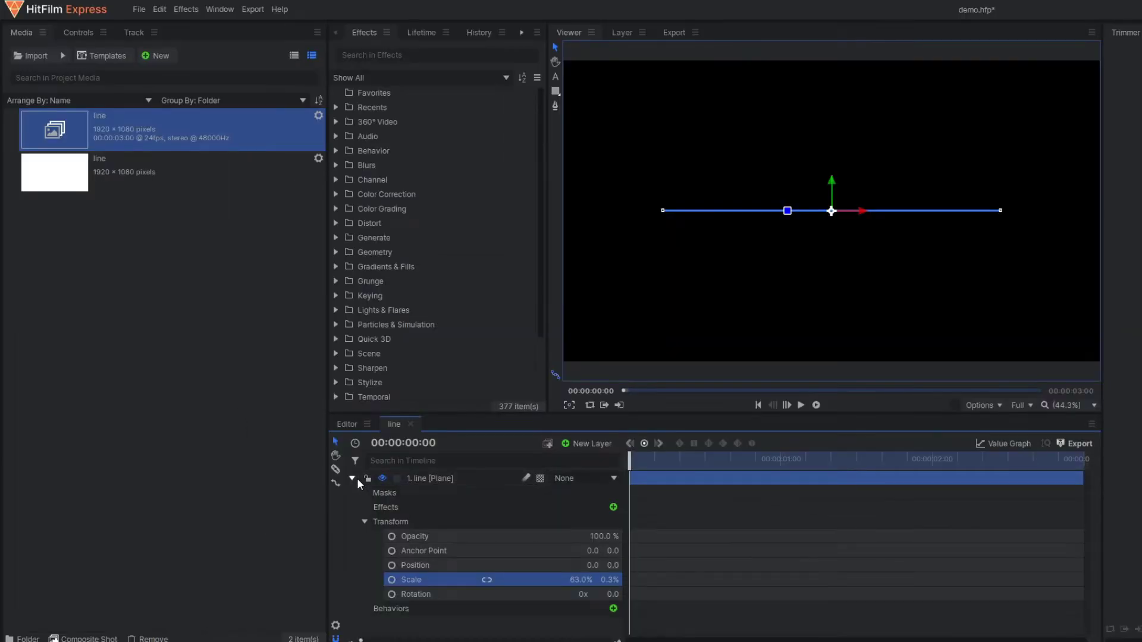
pyautogui.click(352, 478)
pyautogui.click(443, 577)
# Shorten the line by reducing its horizontal scale to 22%
pyautogui.click(442, 478)
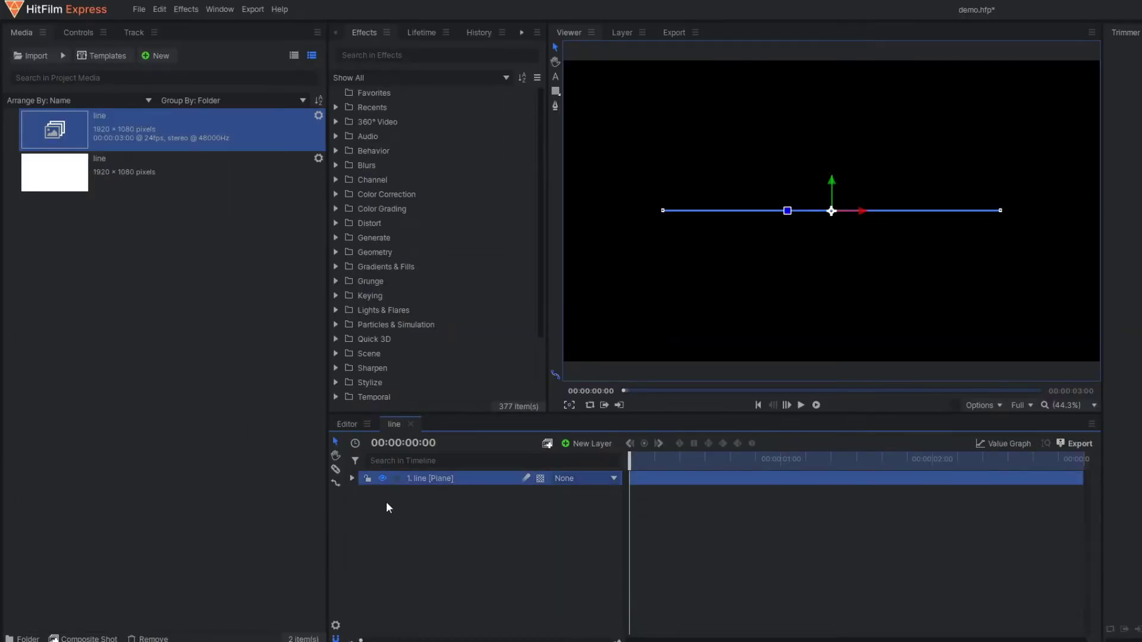
pyautogui.click(351, 478)
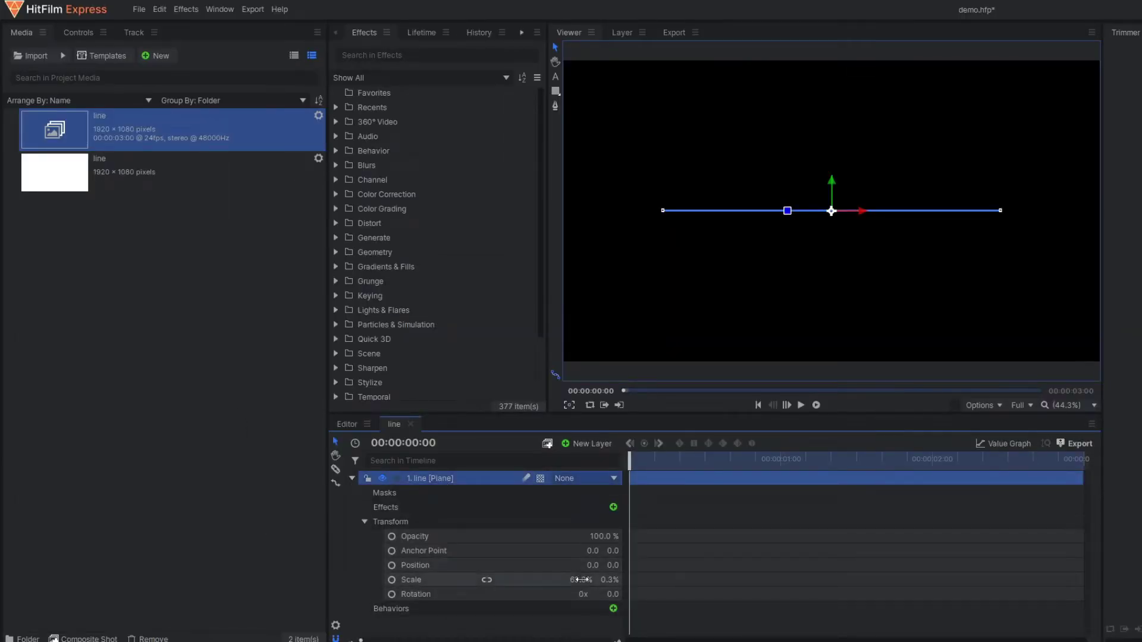
pyautogui.moveTo(580, 580); pyautogui.dragTo(577, 580)
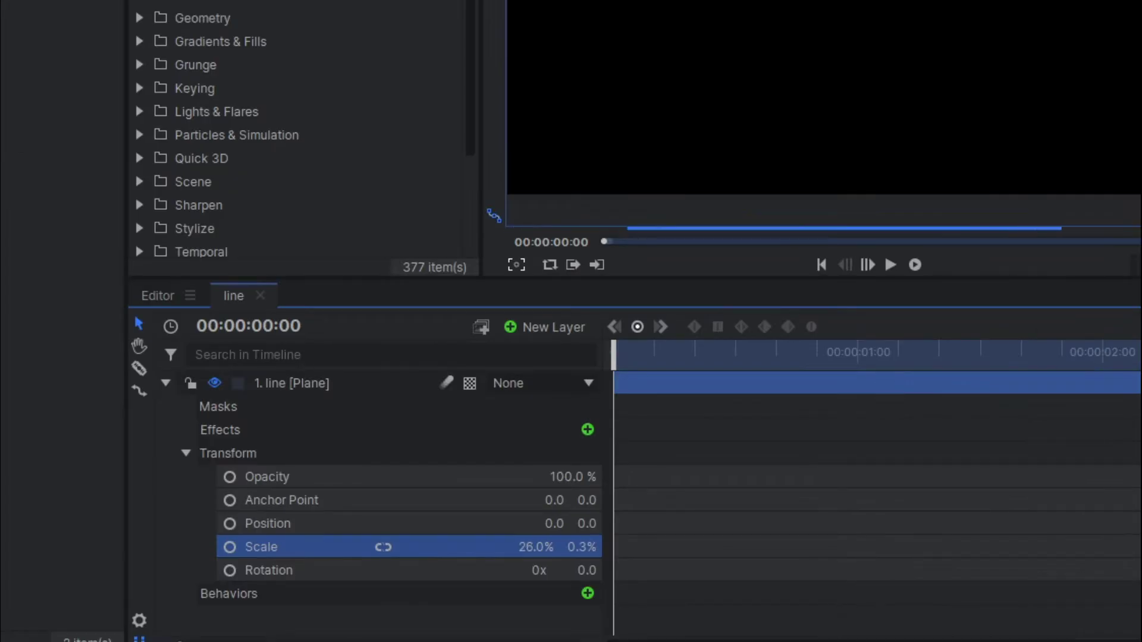
pyautogui.moveTo(533, 548); pyautogui.dragTo(530, 547)
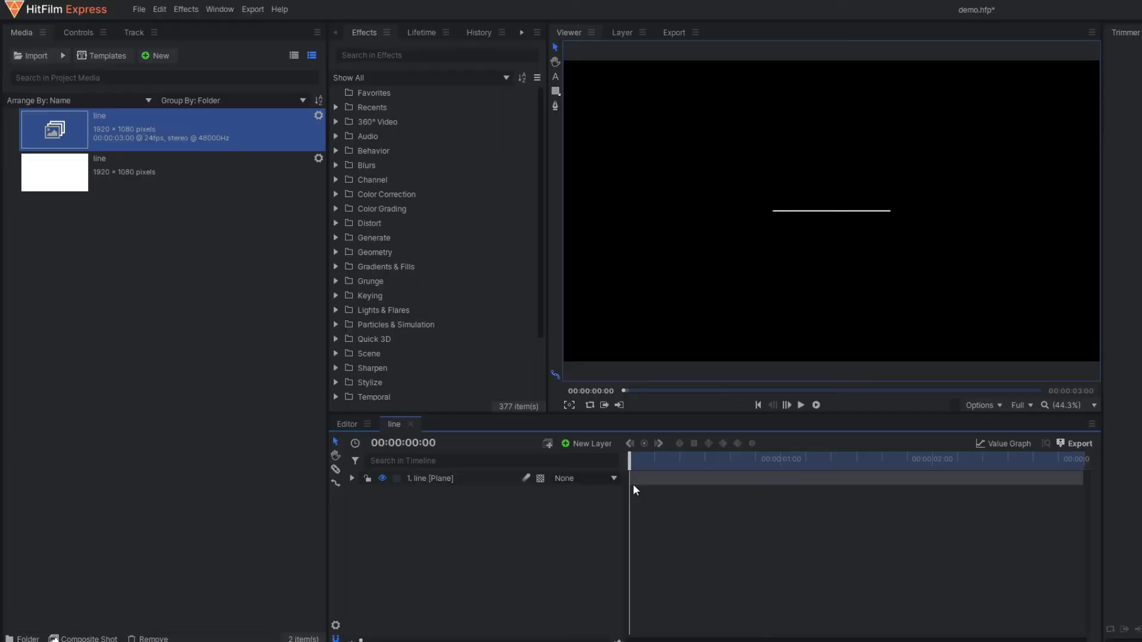
# Move the line slightly below the frame's center, to a vertical position of about -51.9
pyautogui.click(463, 480)
pyautogui.click(741, 297)
pyautogui.click(434, 478)
# Shift the line's anchor point to its left end, at a horizontal value of -955
pyautogui.click(352, 479)
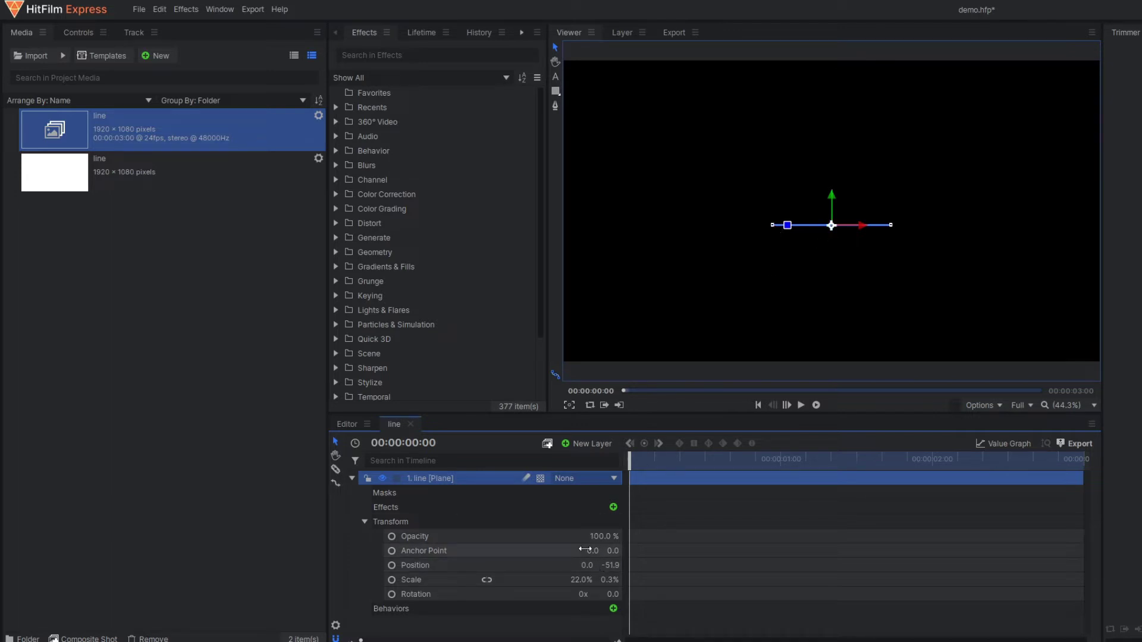
pyautogui.moveTo(591, 550); pyautogui.dragTo(24, 551)
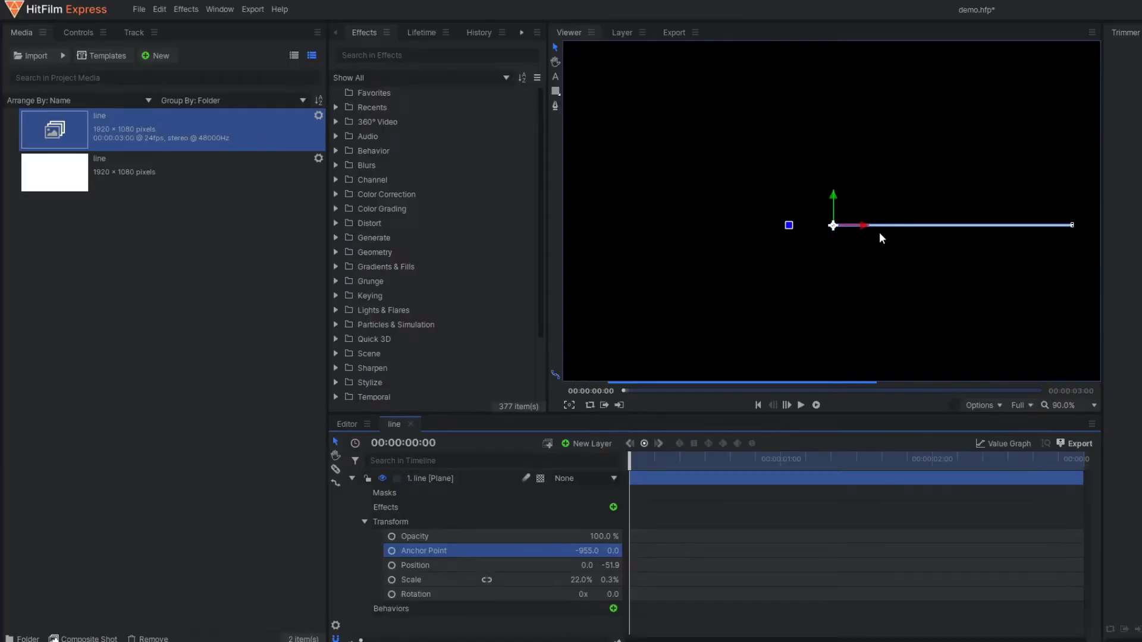
pyautogui.scroll(5, 765, 86)
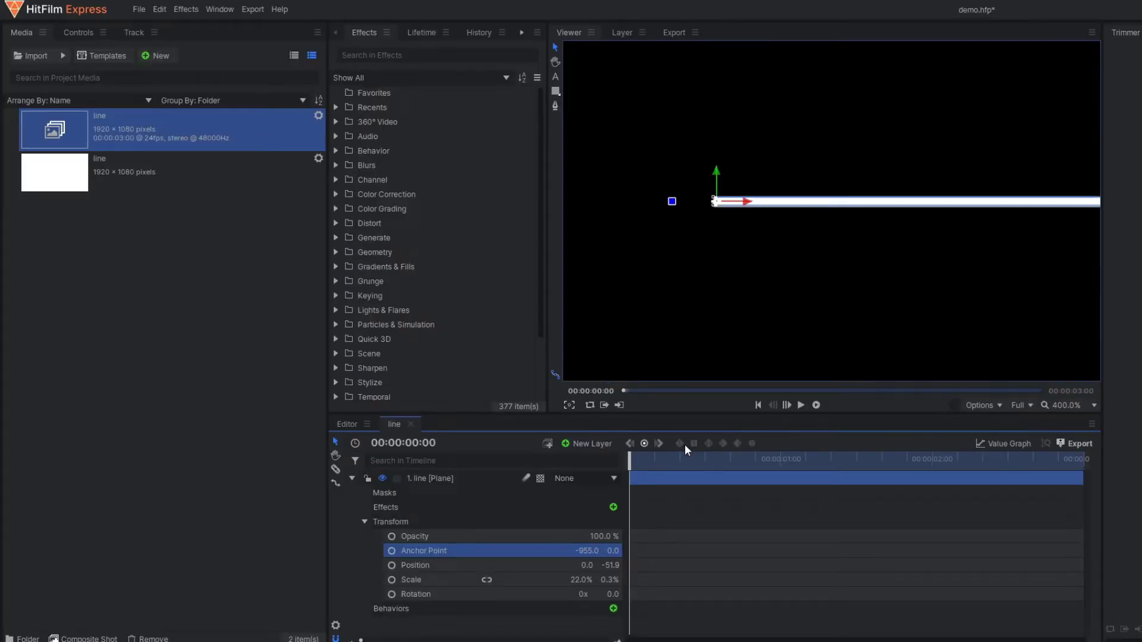
pyautogui.click(1080, 405)
# Move the line left to a horizontal position of about -322.7
pyautogui.moveTo(786, 226); pyautogui.dragTo(799, 228)
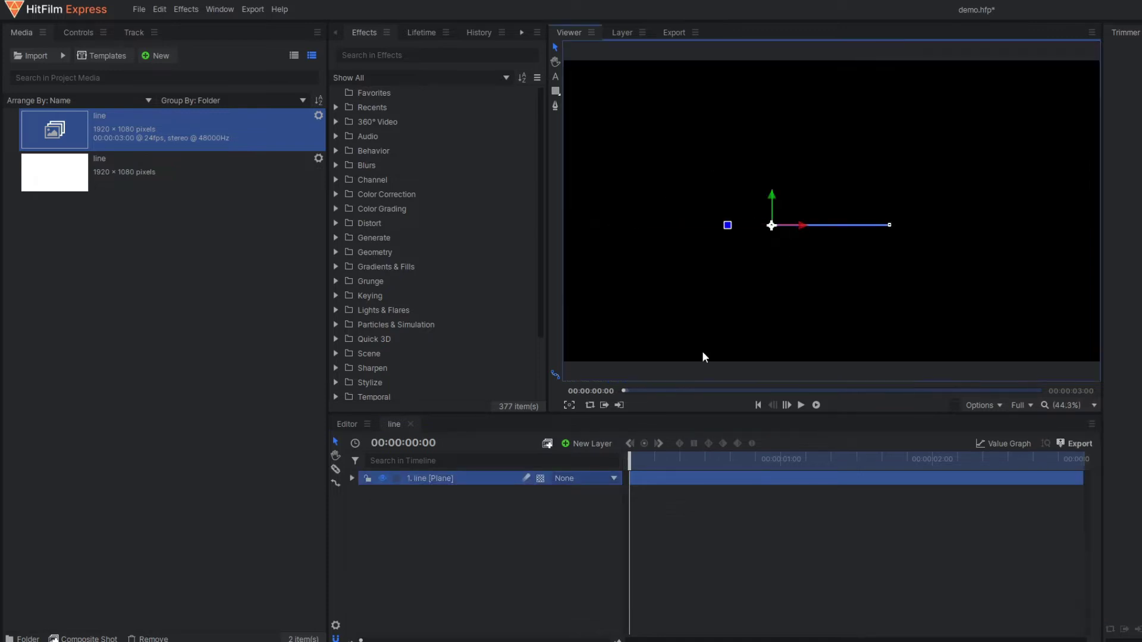
pyautogui.click(505, 543)
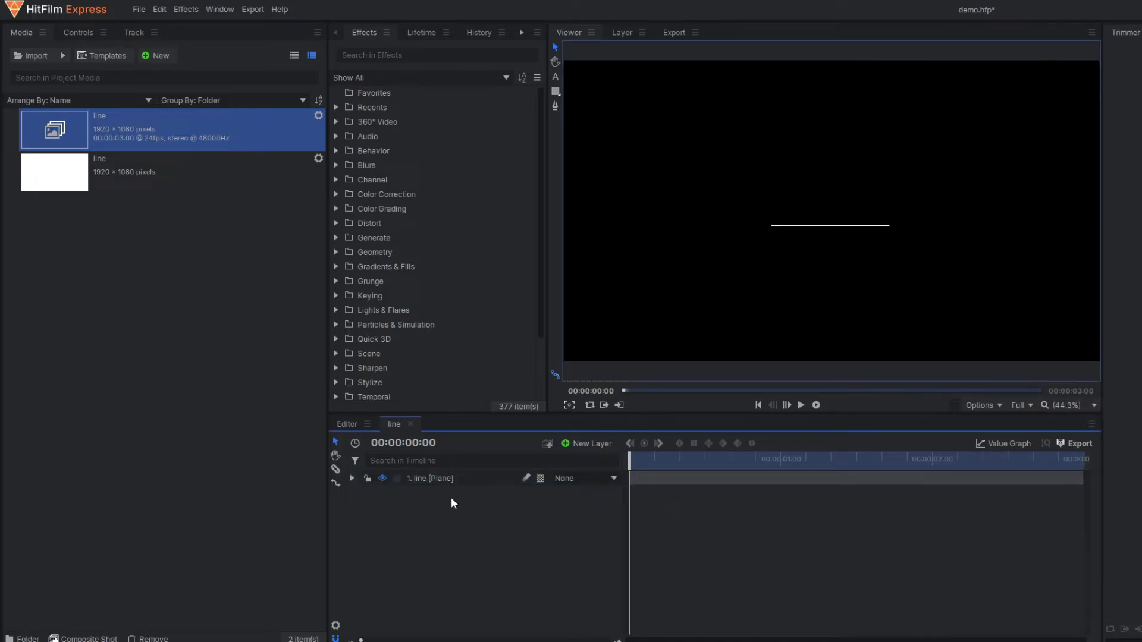
pyautogui.click(352, 478)
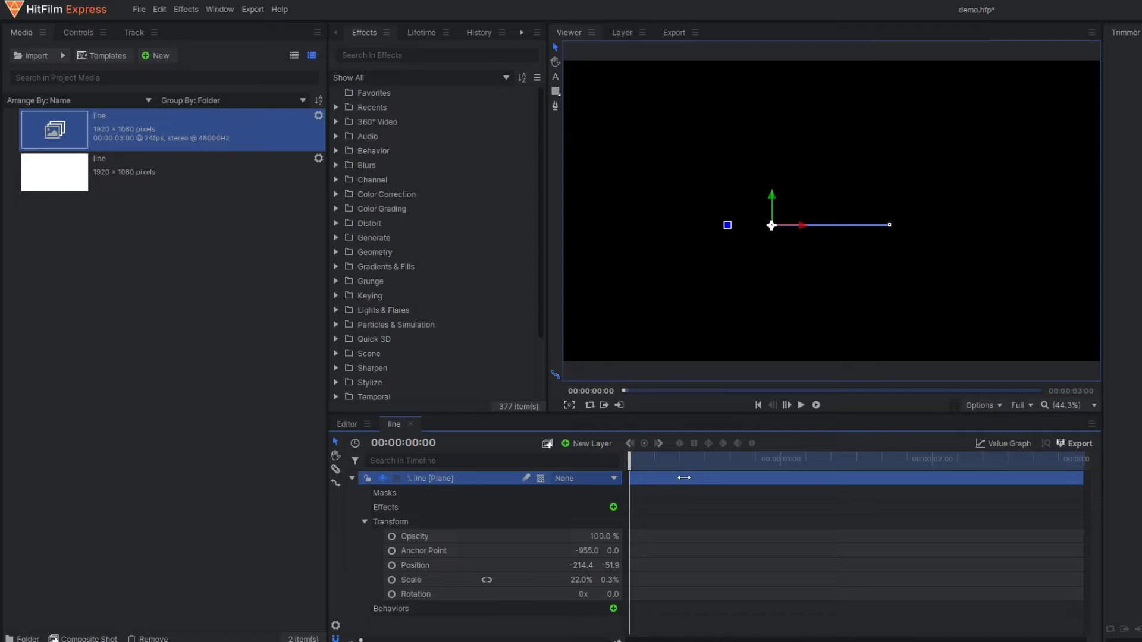
pyautogui.click(699, 460)
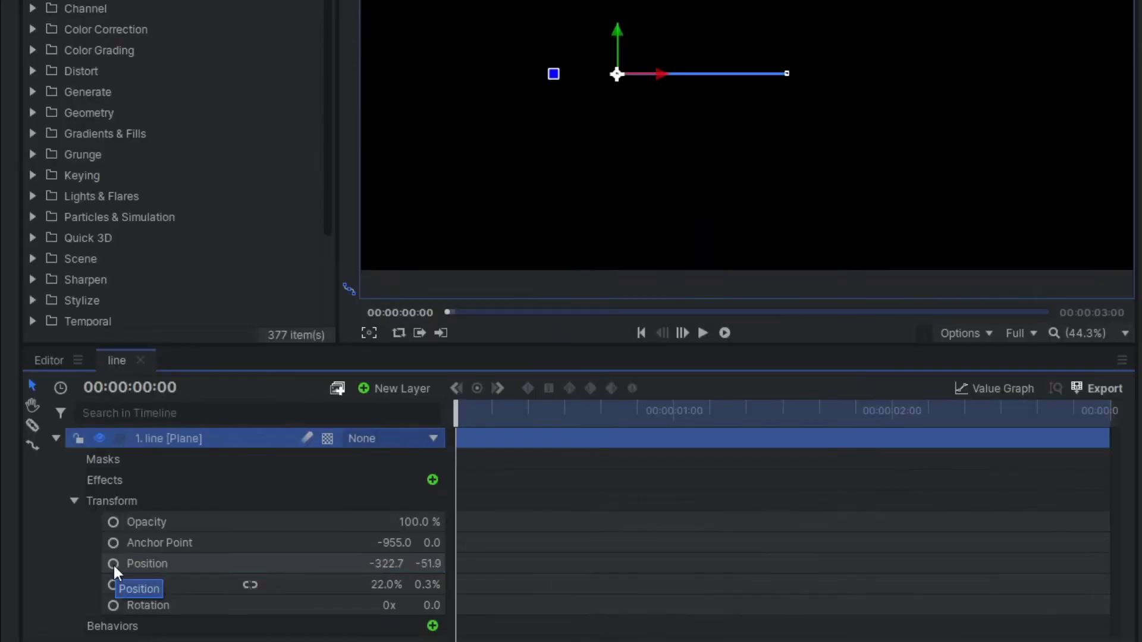
# Keyframe the line's position at the start of the timeline and slide the line to the right at 00:00:00:14
pyautogui.click(391, 566)
pyautogui.moveTo(466, 409); pyautogui.dragTo(591, 444)
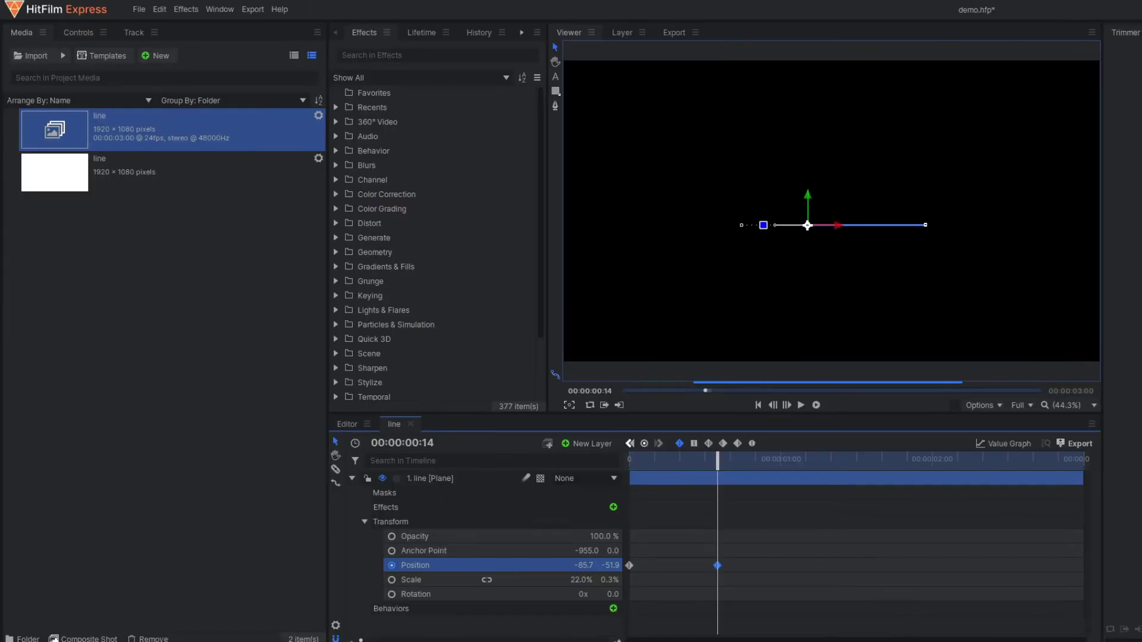
# Play back the line's position animation from the start to check the movement
pyautogui.click(801, 405)
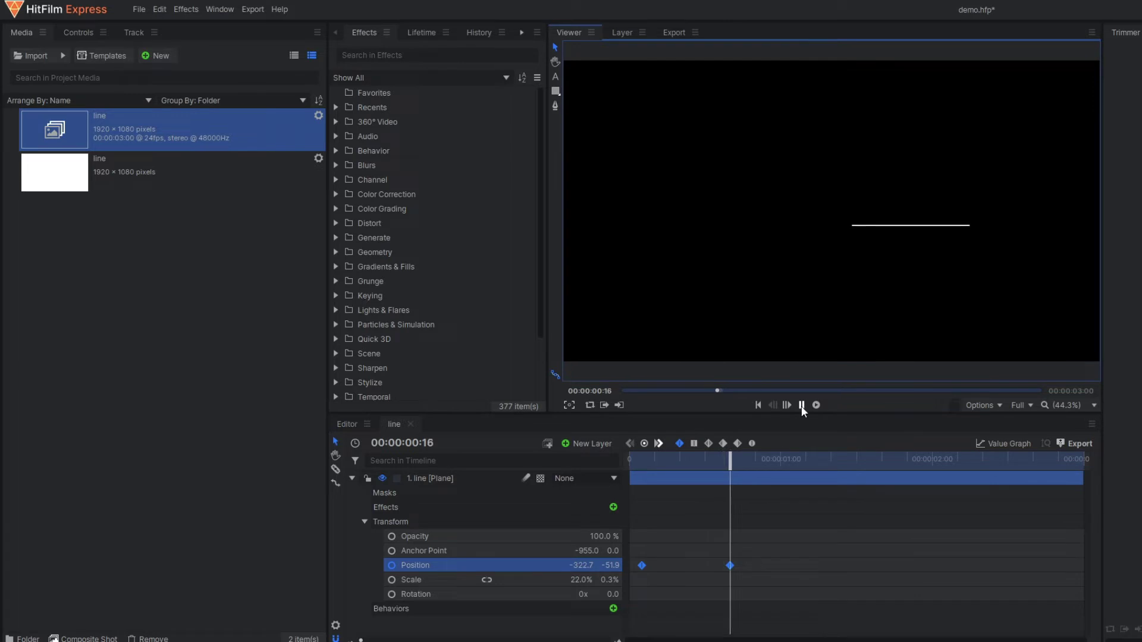
pyautogui.click(801, 406)
pyautogui.click(632, 460)
pyautogui.click(800, 405)
pyautogui.click(801, 405)
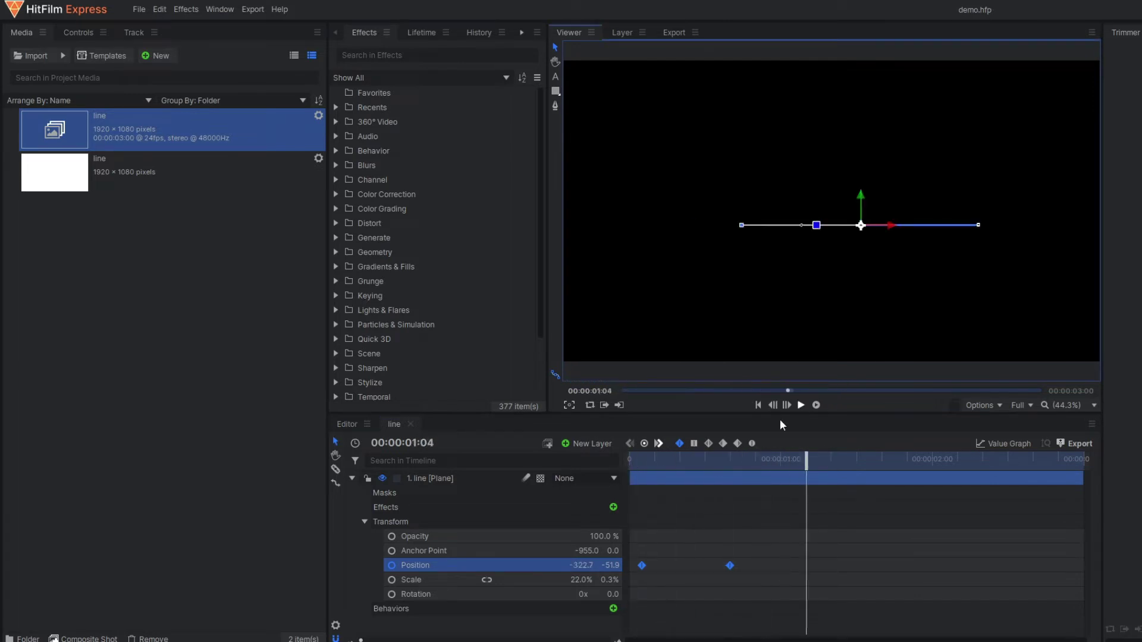
# Switch the position keyframes to Bezier interpolation and lengthen the first keyframe's horizontal-position handle in the value graph
pyautogui.click(751, 444)
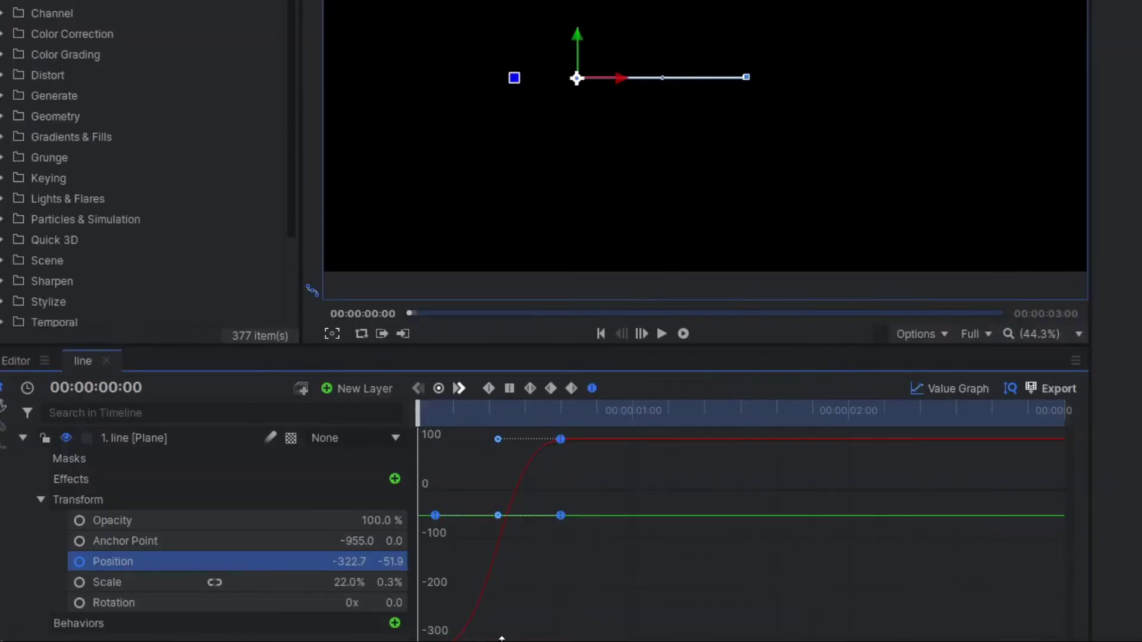
pyautogui.moveTo(501, 640); pyautogui.dragTo(568, 639)
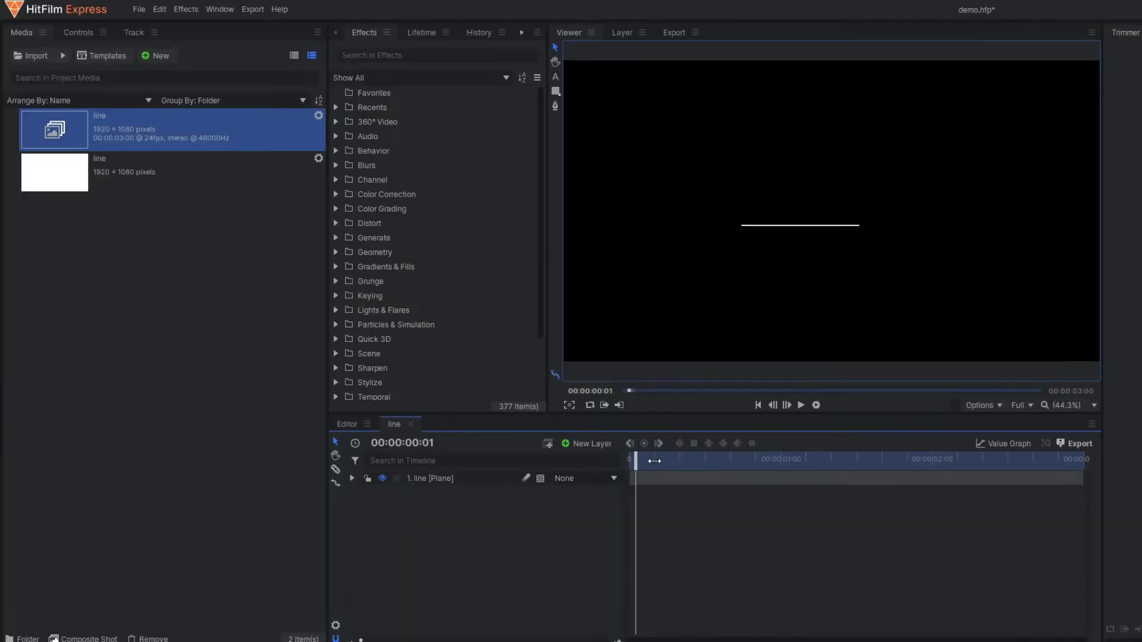
# Add a scale keyframe to the line layer at 00:00:00:08
pyautogui.moveTo(654, 461); pyautogui.dragTo(678, 471)
pyautogui.click(688, 479)
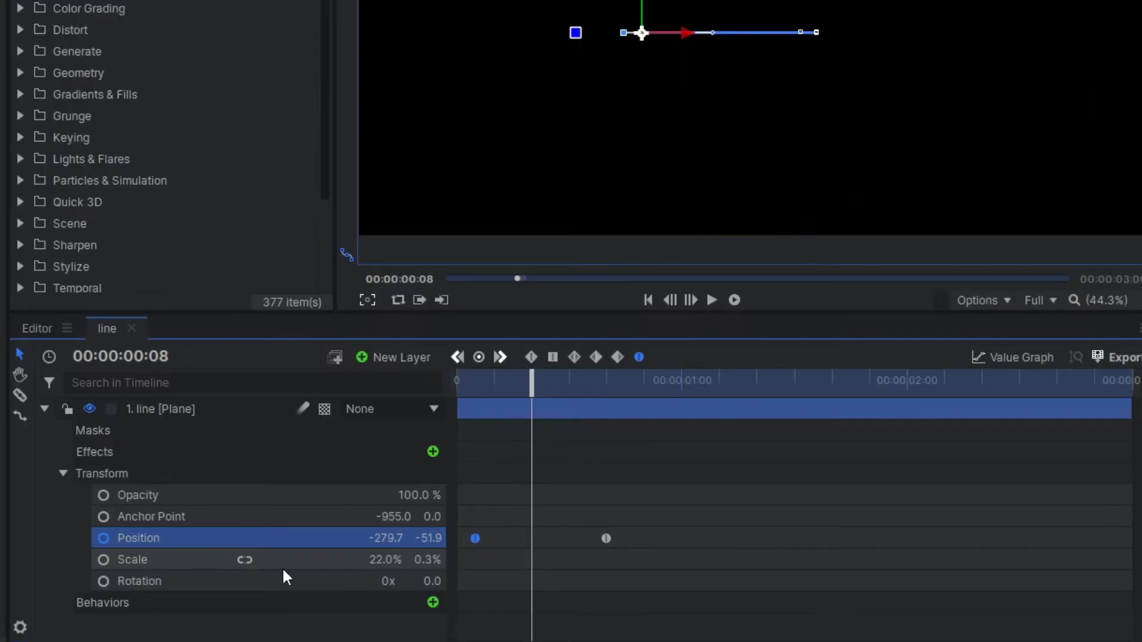
pyautogui.click(104, 559)
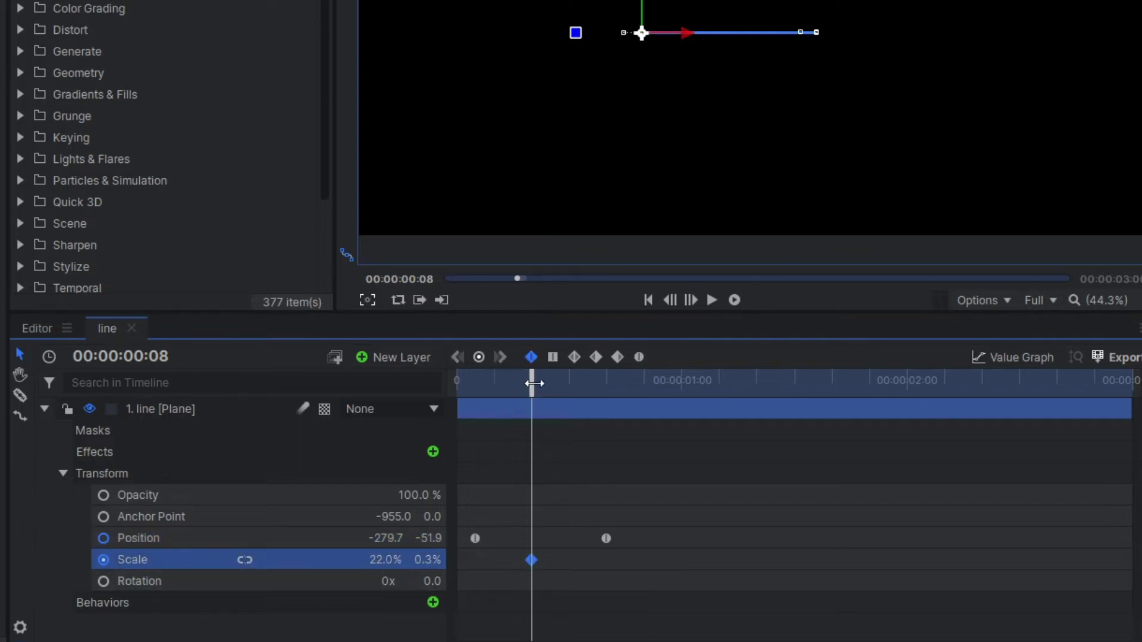
# Set the line's horizontal scale to 0% at 00:00:00:02, where its movement begins
pyautogui.moveTo(532, 384); pyautogui.dragTo(476, 391)
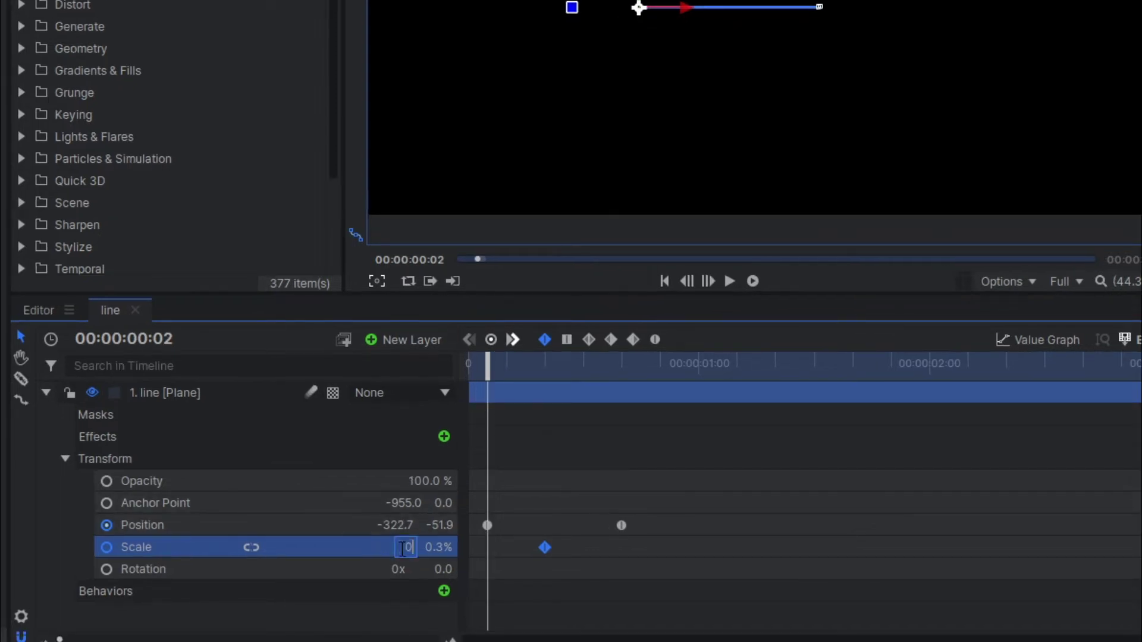
pyautogui.click(402, 548)
pyautogui.write('0')
pyautogui.press('Return')
# Copy the 0% scale keyframe to 00:00:00:16 and switch all three scale keyframes to Bezier interpolation
pyautogui.moveTo(504, 366); pyautogui.dragTo(623, 366)
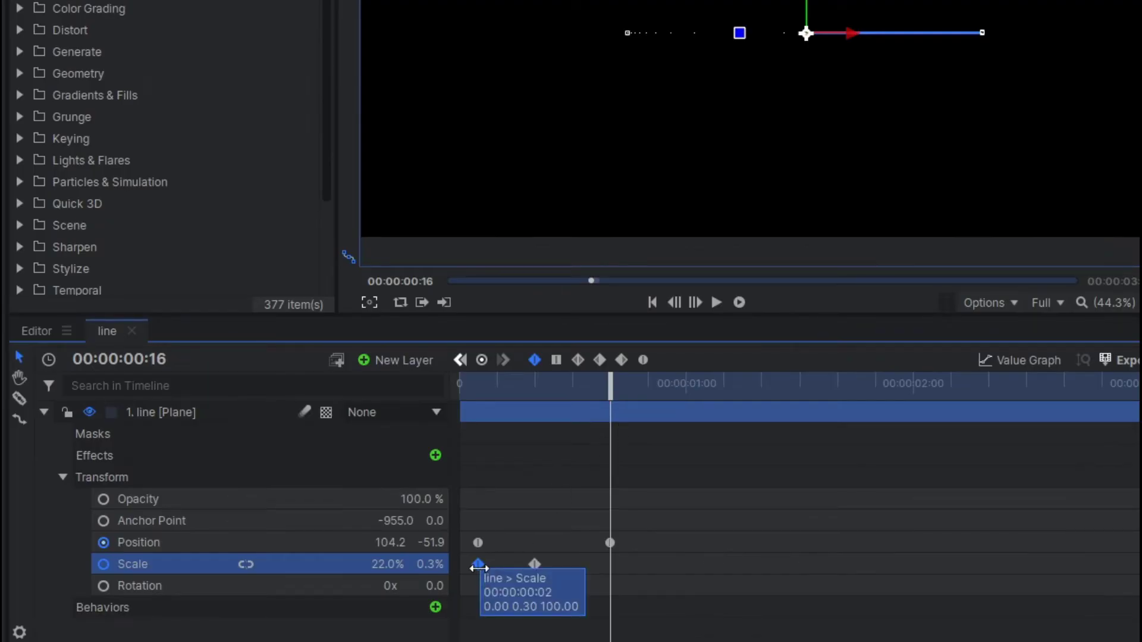
pyautogui.moveTo(479, 567); pyautogui.dragTo(602, 566)
pyautogui.click(205, 565)
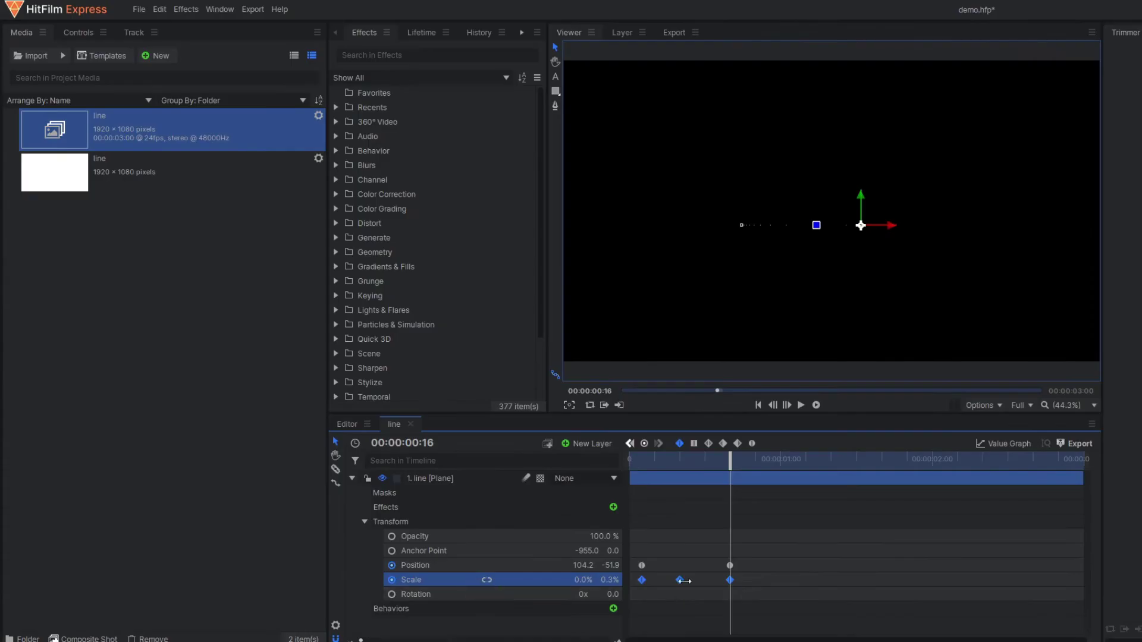
pyautogui.click(751, 445)
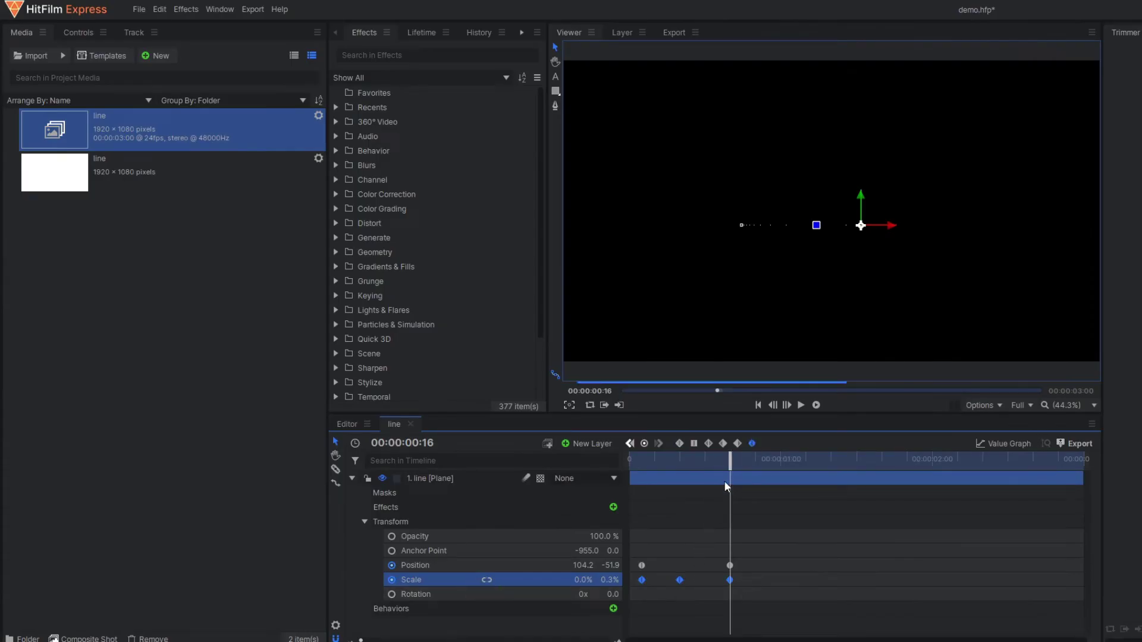
# Play and scrub through the opening of the shot to check the line's combined slide, growth and shrinking
pyautogui.click(642, 467)
pyautogui.click(634, 463)
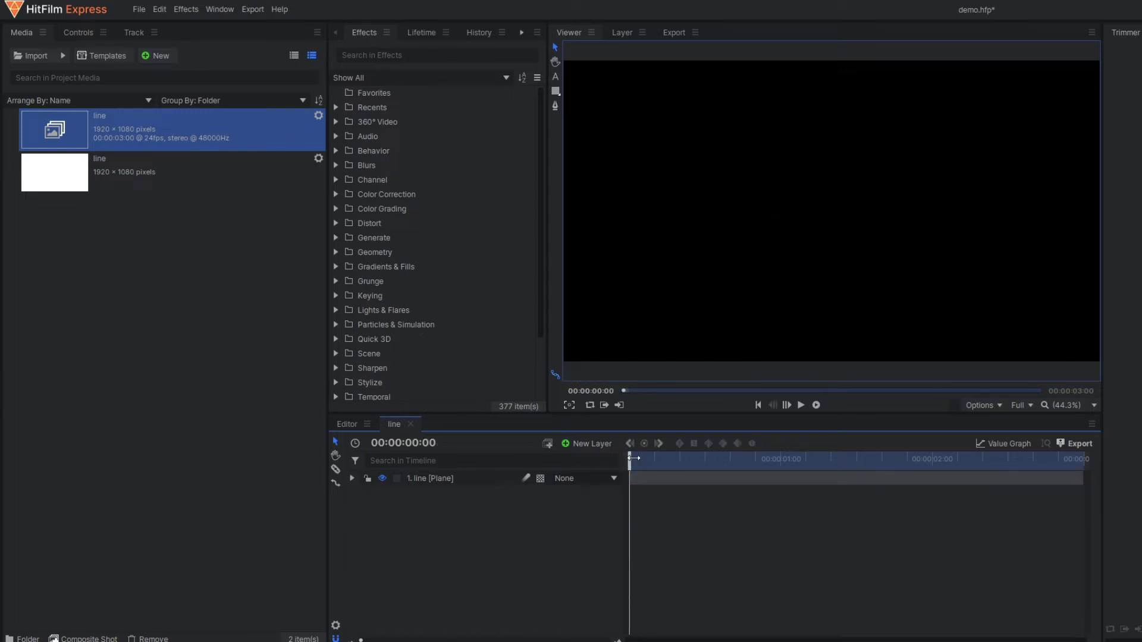
pyautogui.moveTo(637, 459); pyautogui.dragTo(758, 470)
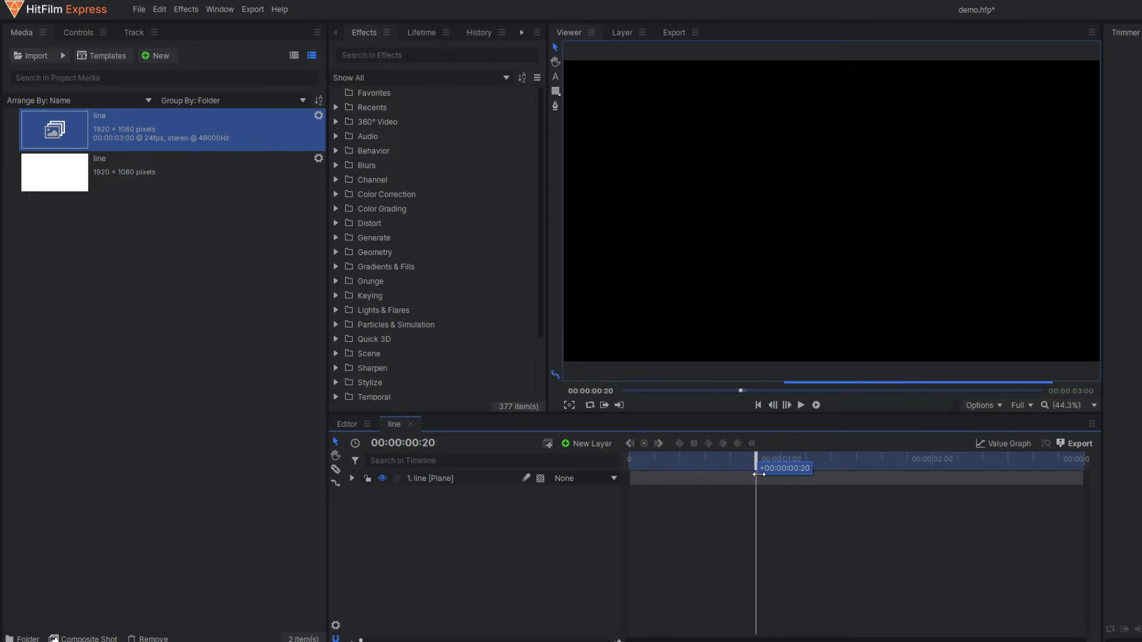
pyautogui.click(635, 460)
pyautogui.press('space')
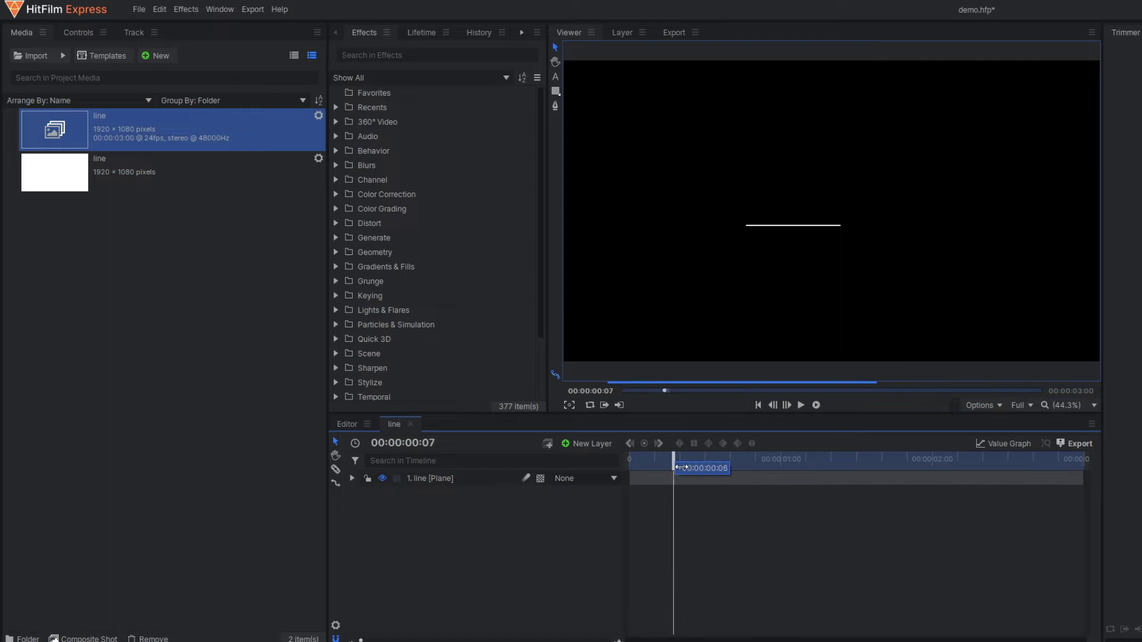
pyautogui.click(636, 458)
pyautogui.press('space')
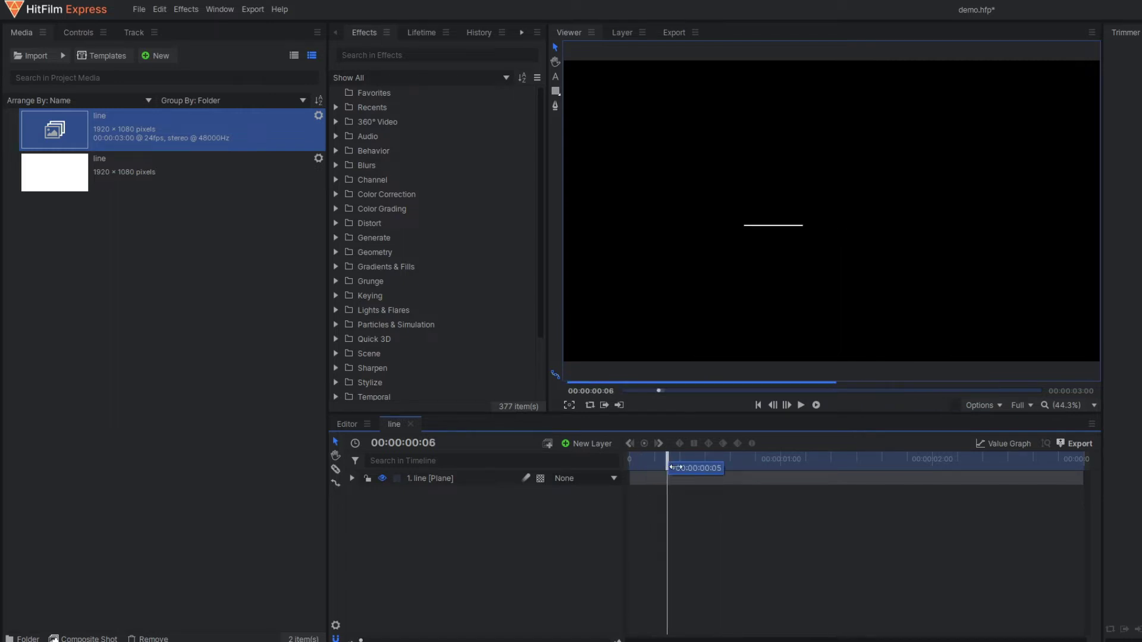
pyautogui.press('space')
pyautogui.click(636, 464)
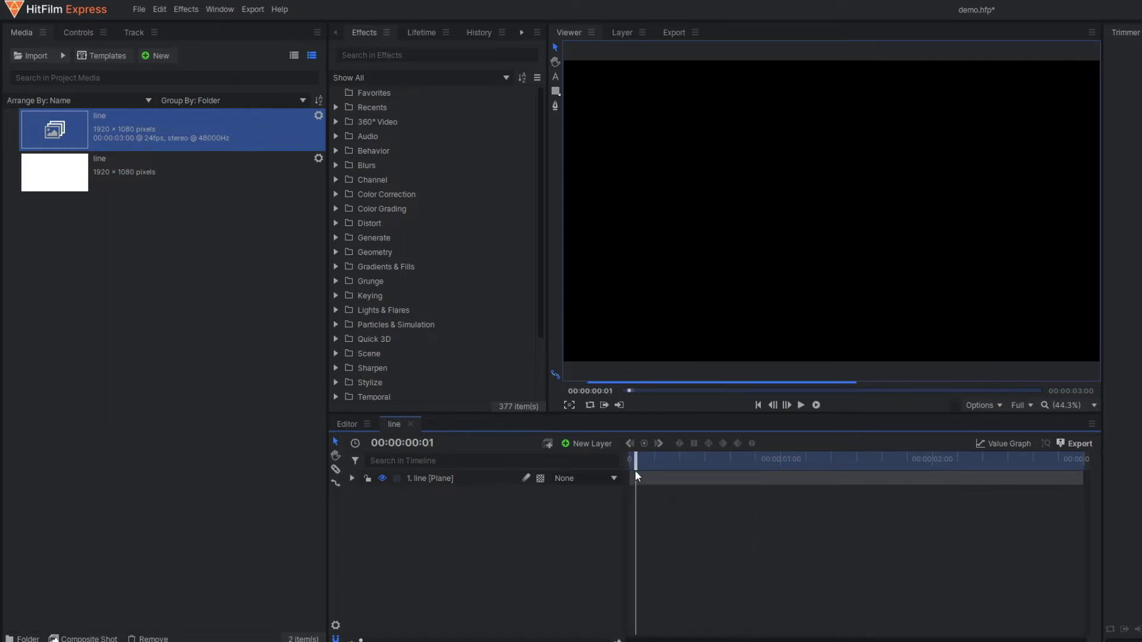
pyautogui.click(626, 461)
pyautogui.press('space')
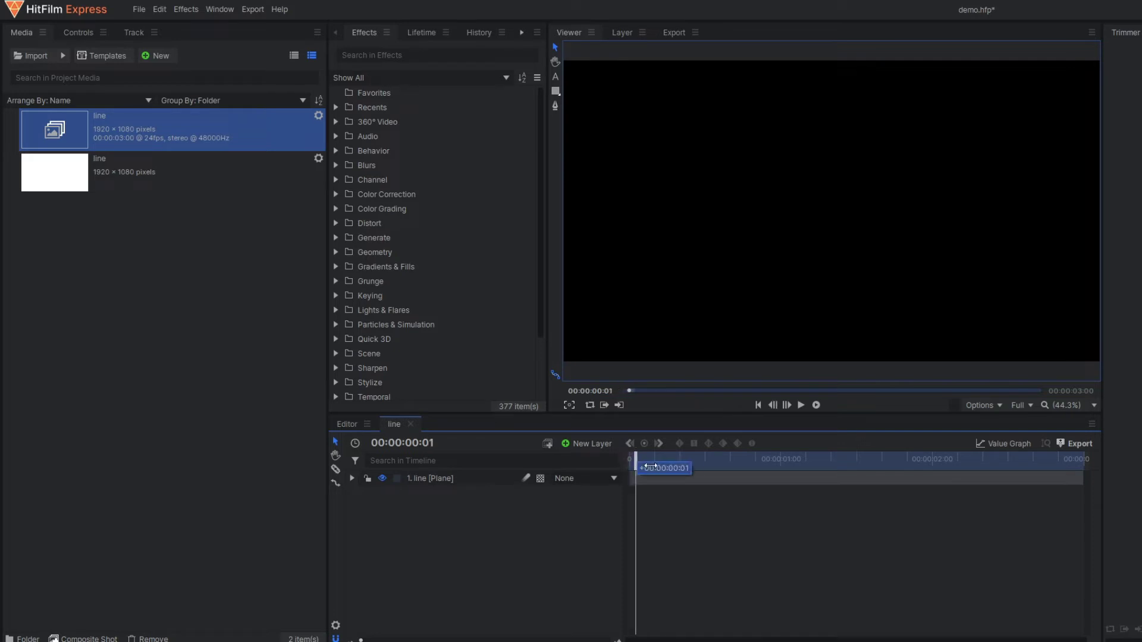
pyautogui.click(636, 467)
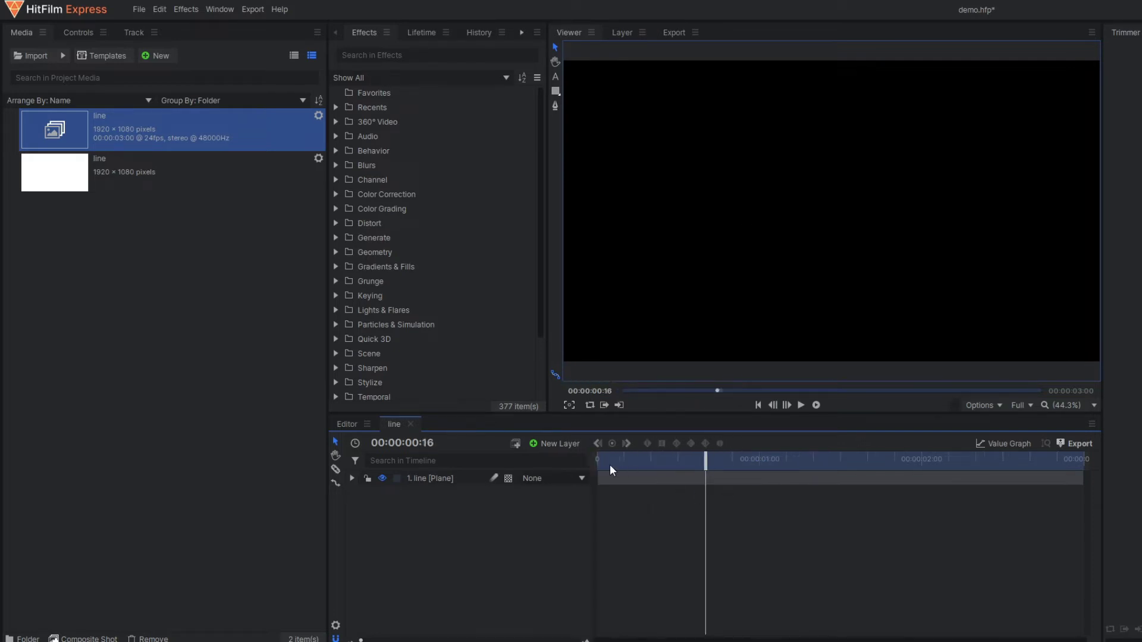
pyautogui.click(605, 465)
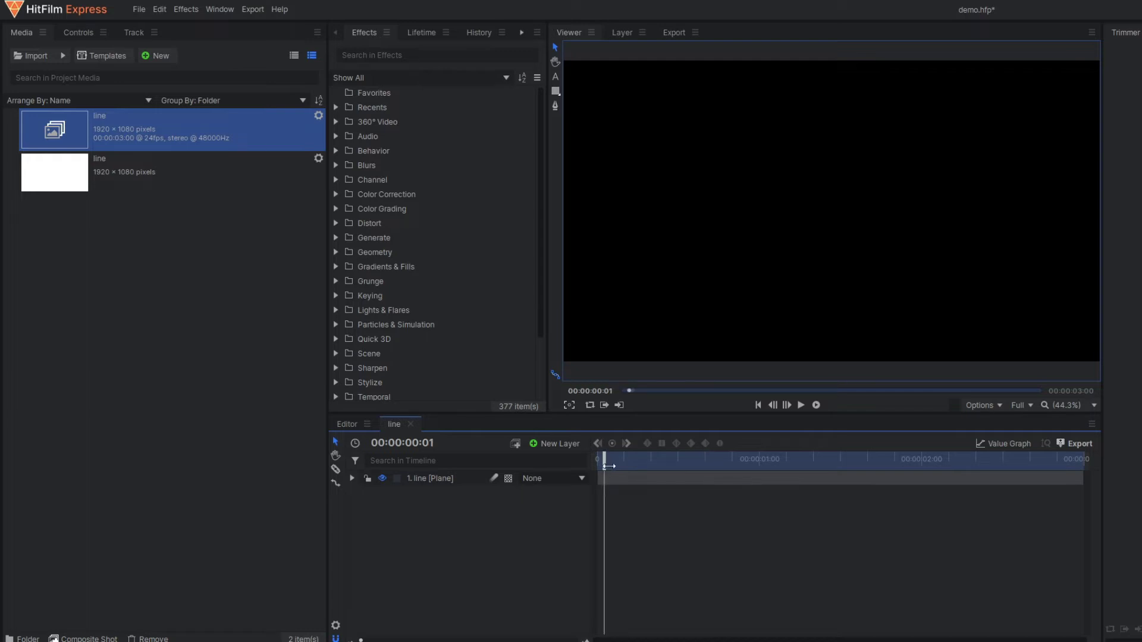
pyautogui.moveTo(606, 464); pyautogui.dragTo(689, 485)
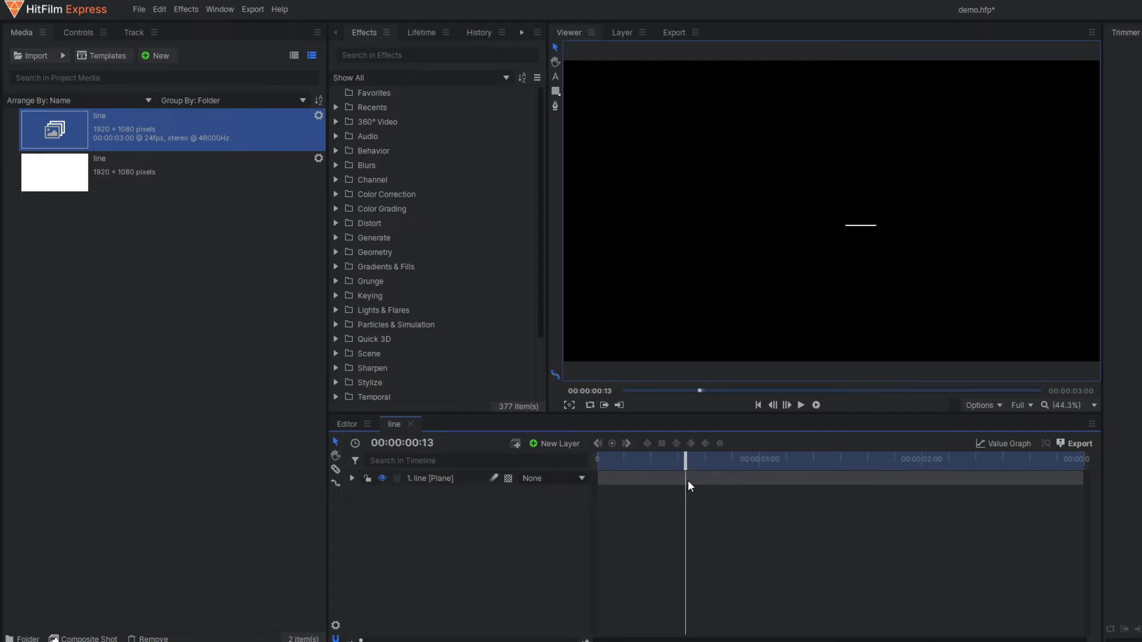
pyautogui.click(448, 478)
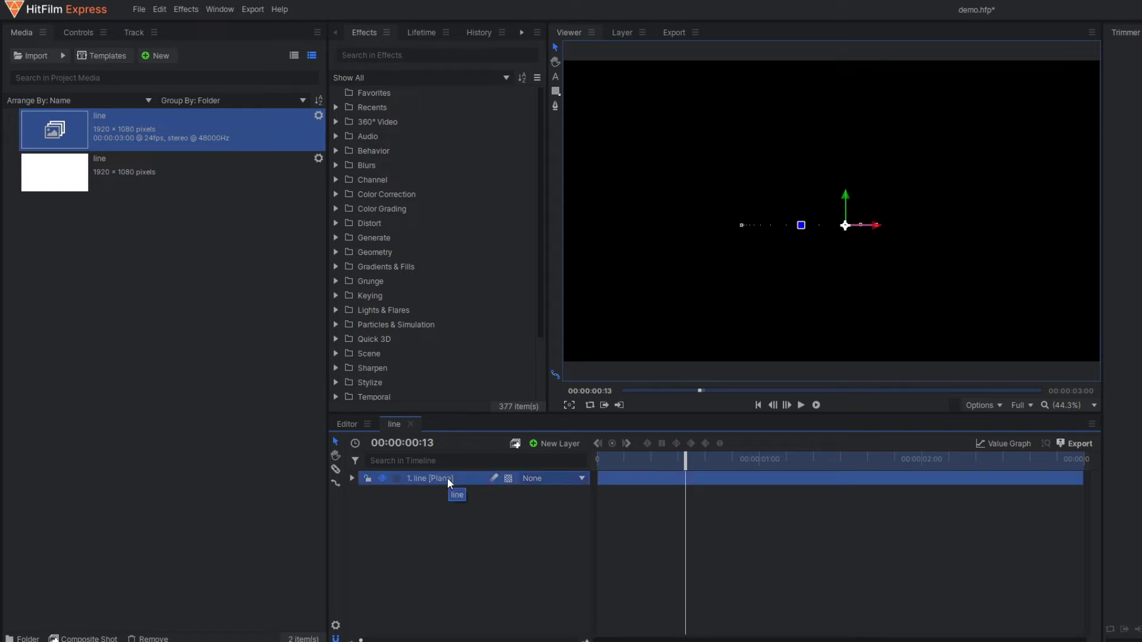
pyautogui.click(435, 527)
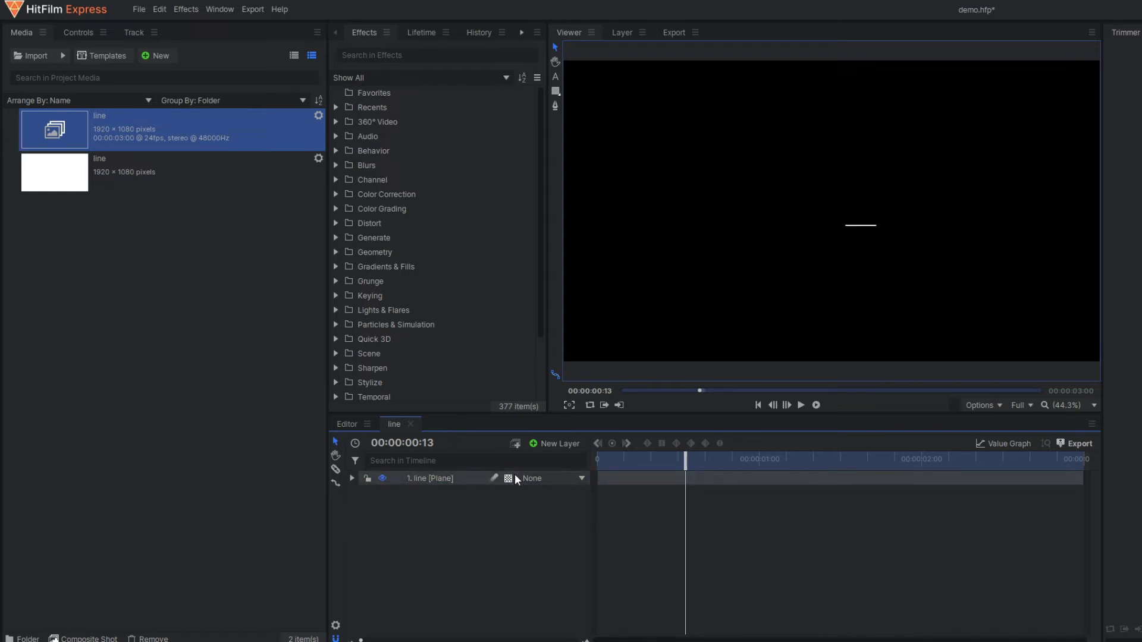
pyautogui.click(426, 483)
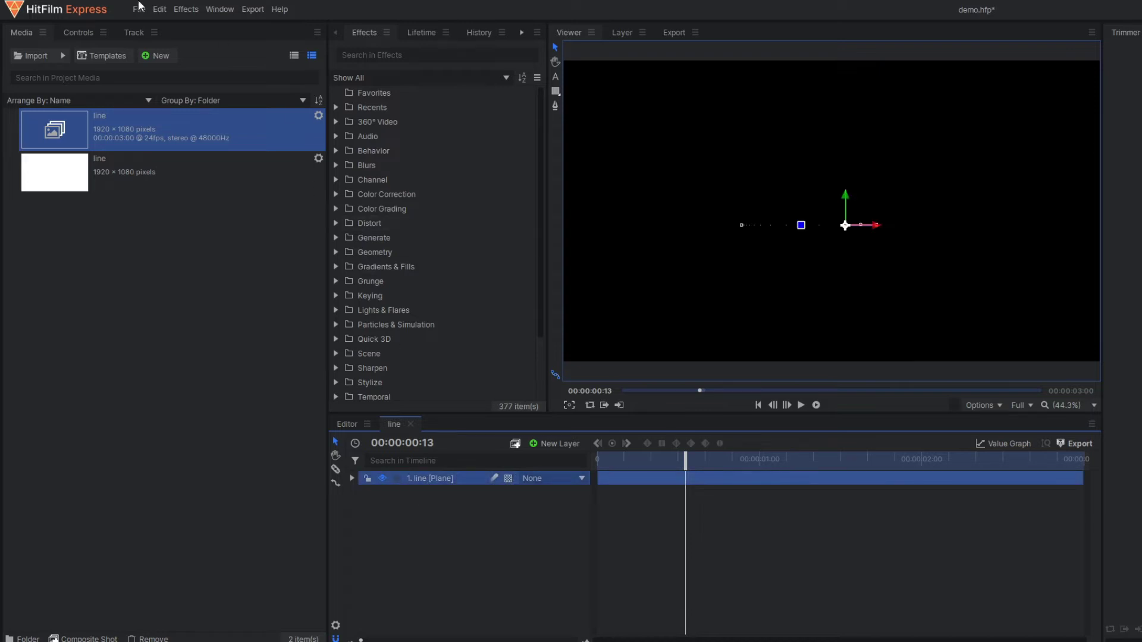
# Create a three-second 1080p Full HD, 24 fps composite shot named "multiple lines"
pyautogui.click(164, 59)
pyautogui.click(177, 72)
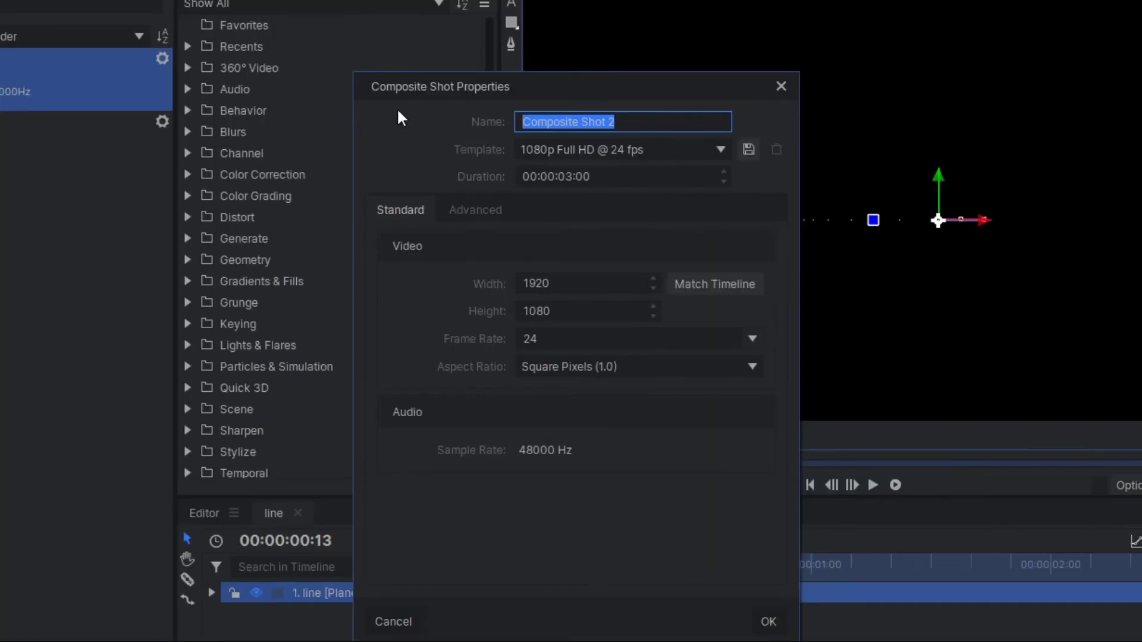
pyautogui.write('mu')
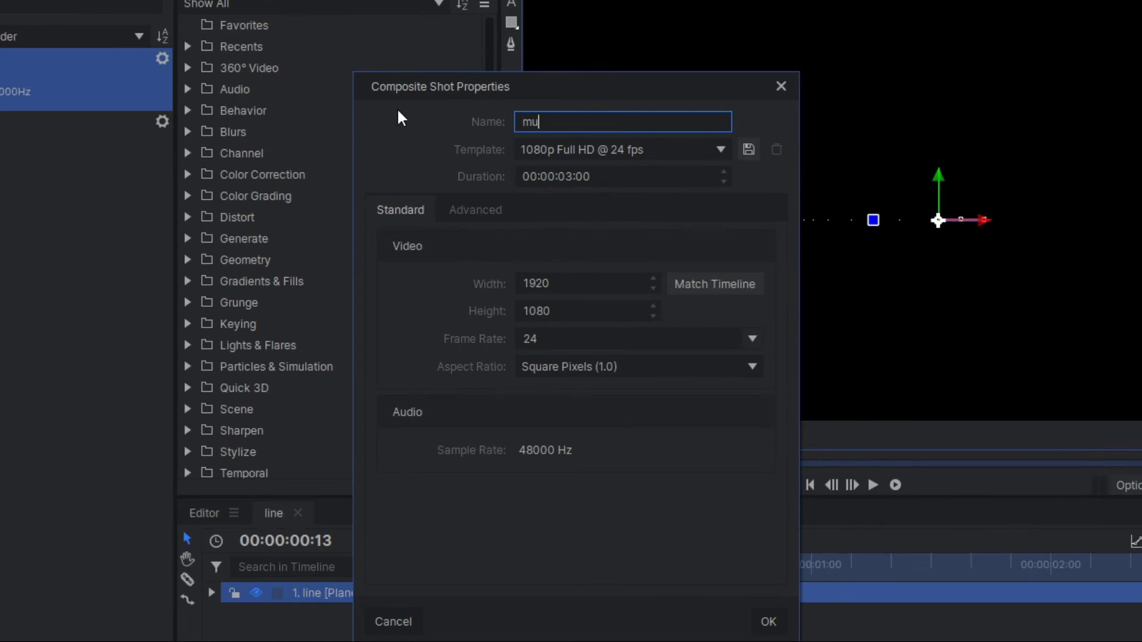
pyautogui.write('ltiple lines')
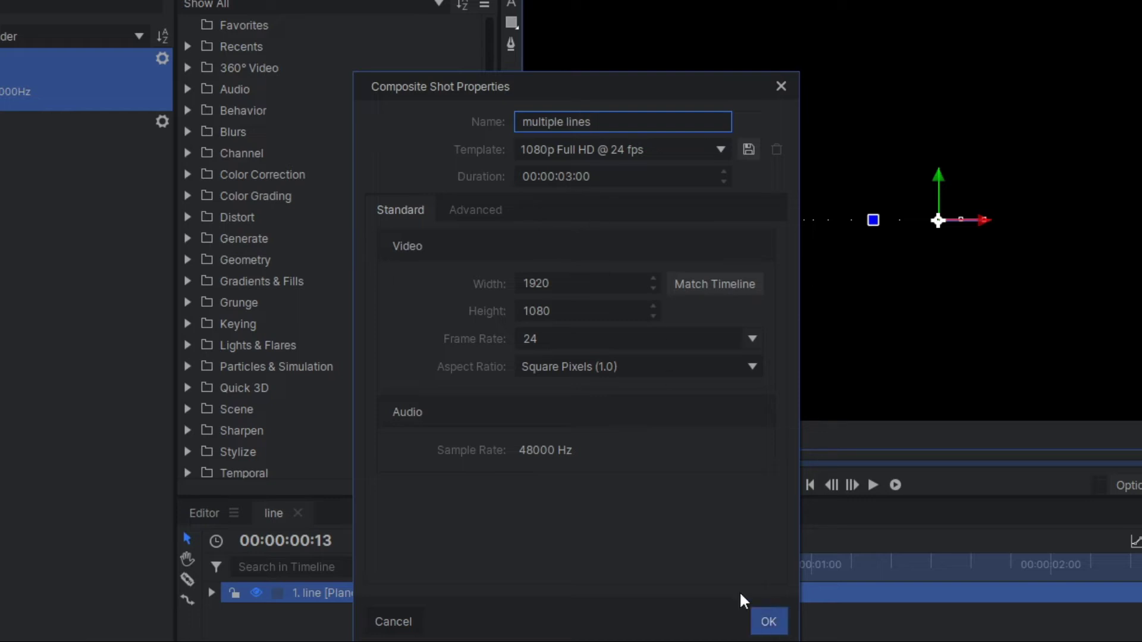
pyautogui.press('Return')
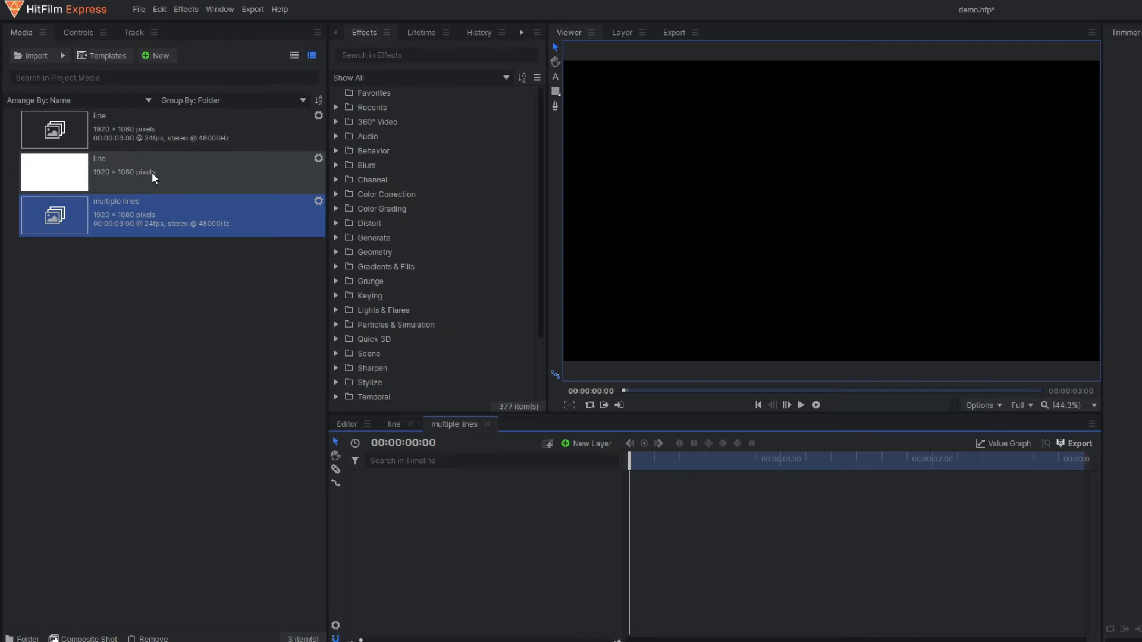
# Add the animated line composite shot to the multiple lines timeline and scrub to 00:00:00:07
pyautogui.click(148, 163)
pyautogui.moveTo(122, 133); pyautogui.dragTo(440, 506)
pyautogui.moveTo(558, 484); pyautogui.dragTo(562, 482)
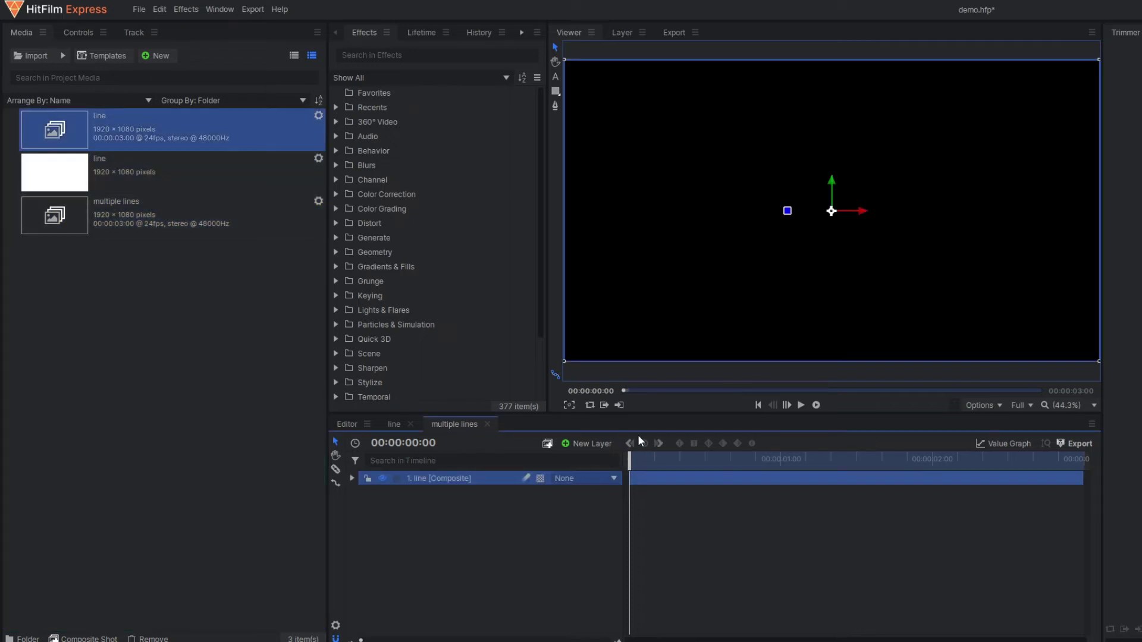
pyautogui.moveTo(630, 456); pyautogui.dragTo(800, 461)
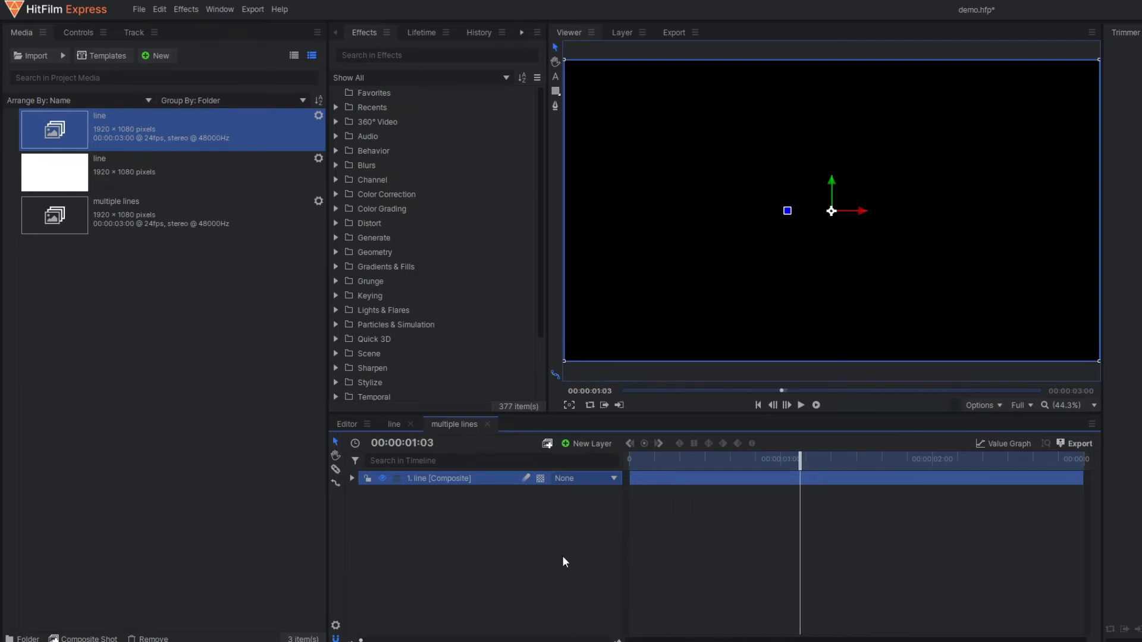
pyautogui.click(633, 520)
pyautogui.moveTo(642, 461); pyautogui.dragTo(807, 461)
pyautogui.click(673, 461)
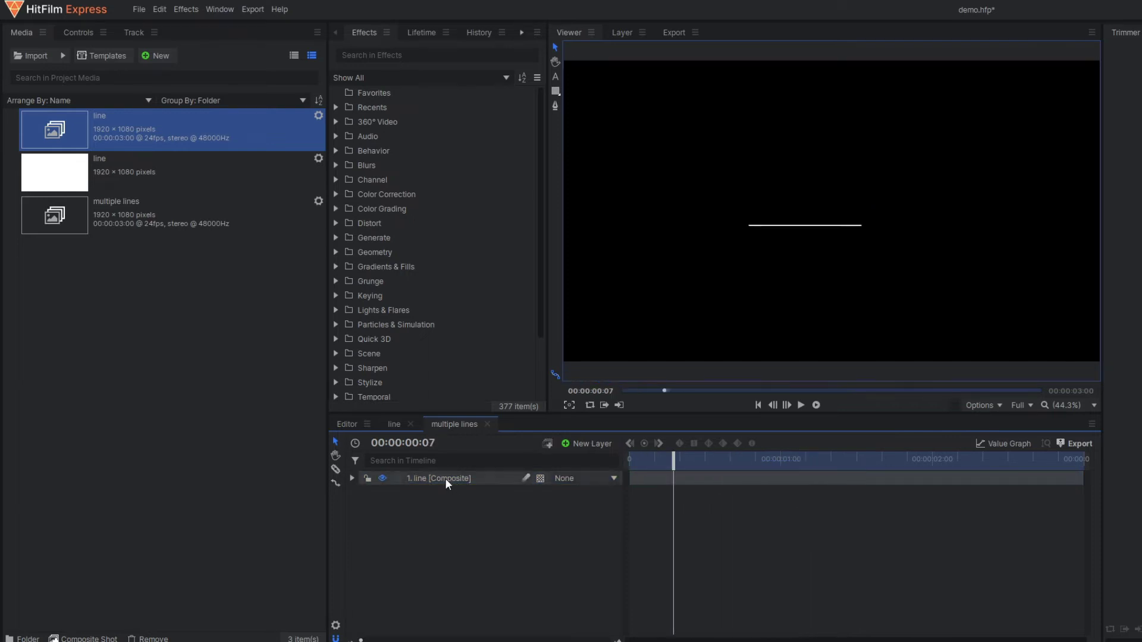
# Duplicate the line layer nine times to make ten identical line layers
pyautogui.click(446, 480)
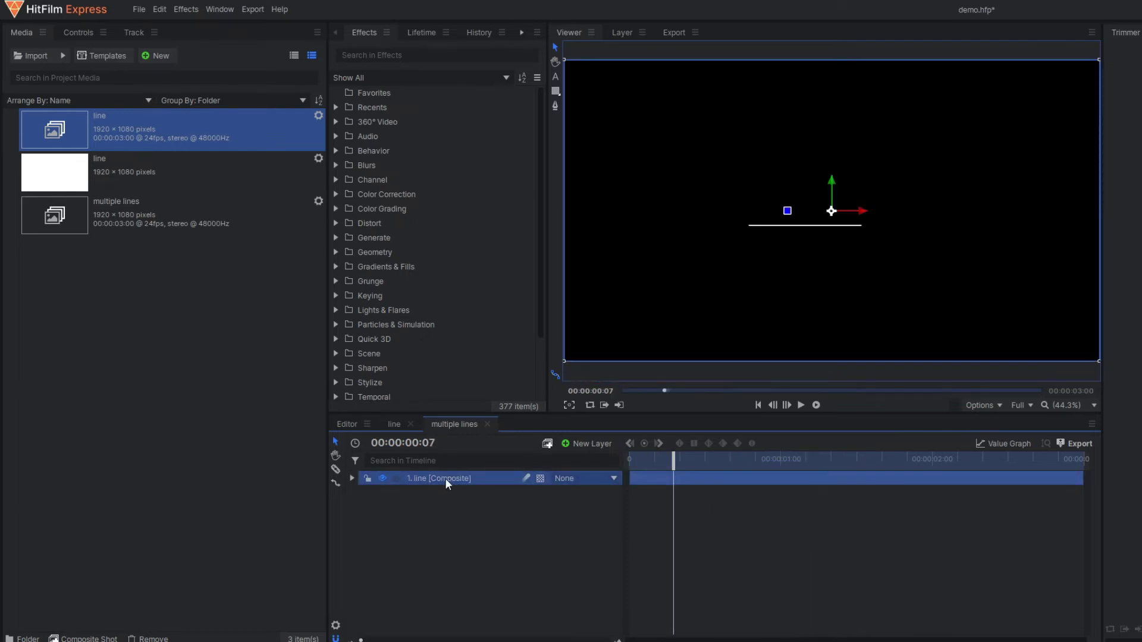
pyautogui.hotkey('ctrl', 'd')
pyautogui.hotkey('ctrl', 'd')
pyautogui.hotkey('ctrl', 'd')
pyautogui.hotkey('ctrl', 'd')
pyautogui.hotkey('ctrl', 'd')
pyautogui.hotkey('ctrl', 'd')
pyautogui.hotkey('ctrl', 'd')
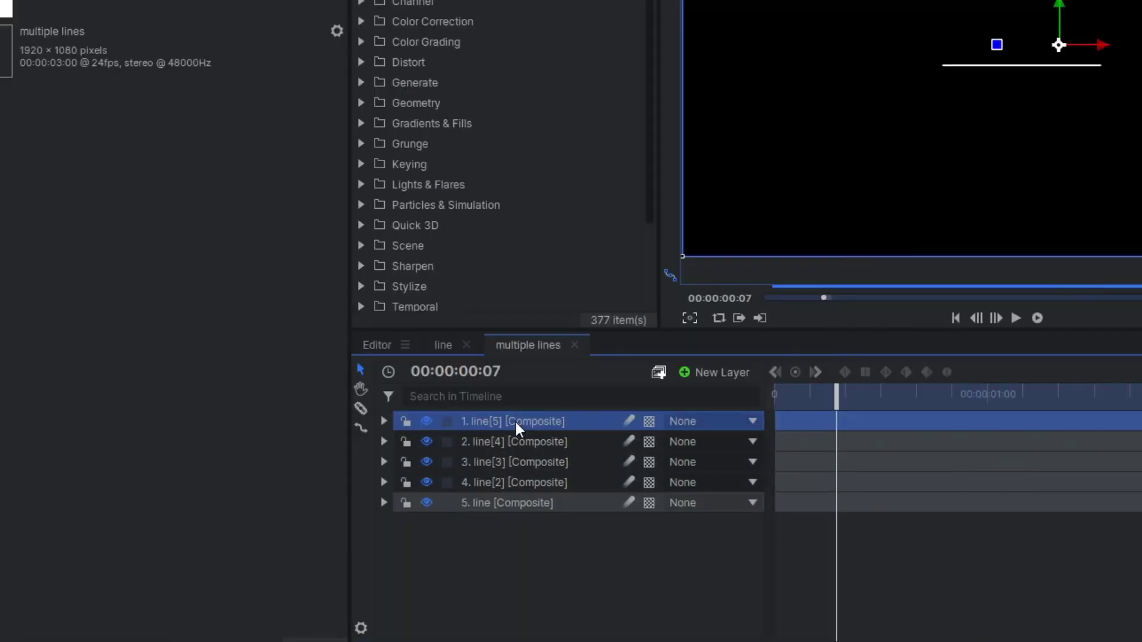
pyautogui.hotkey('ctrl', 'd')
pyautogui.hotkey('ctrl', 'd')
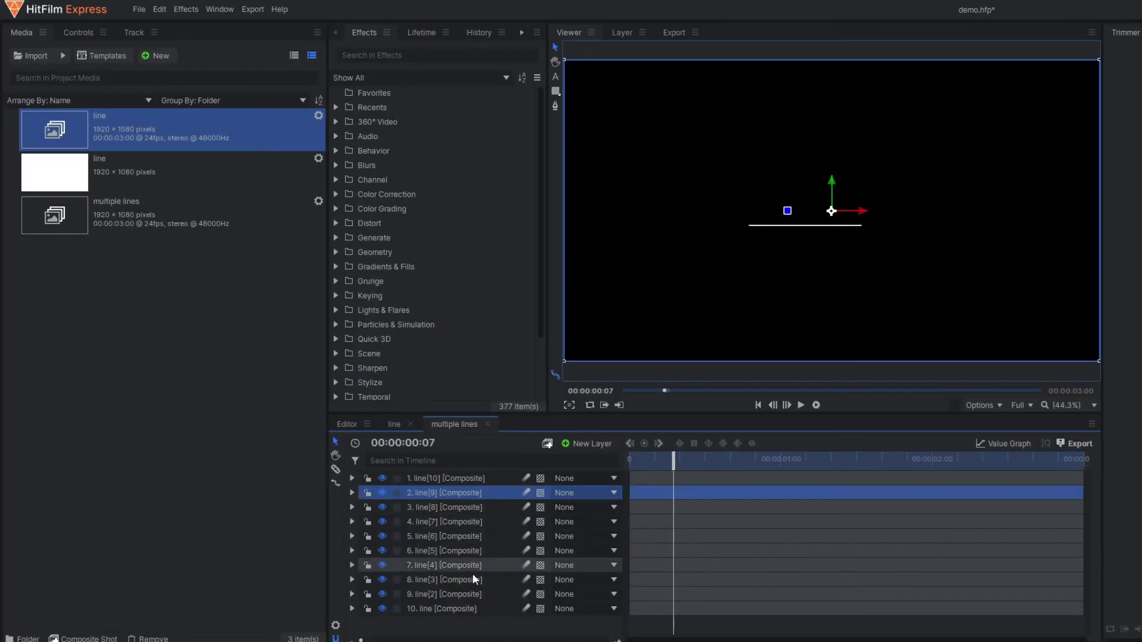
# Spread the line[2] to line[6] copies around the original, above, below and toward both sides of the frame
pyautogui.click(554, 584)
pyautogui.moveTo(831, 217); pyautogui.dragTo(752, 172)
pyautogui.click(509, 579)
pyautogui.moveTo(820, 185); pyautogui.dragTo(772, 260)
pyautogui.click(506, 566)
pyautogui.moveTo(833, 224); pyautogui.dragTo(974, 179)
pyautogui.click(833, 215)
pyautogui.moveTo(833, 215); pyautogui.dragTo(692, 100)
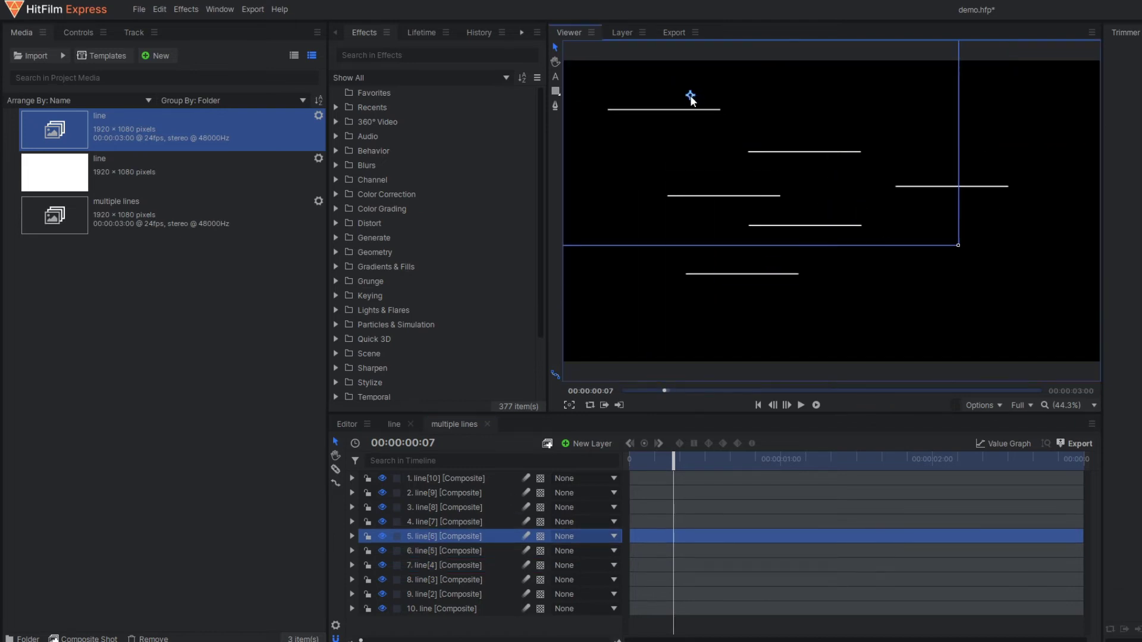
# Move line[7] to the upper right, line[8] to the lower right, line[9] to the lower left and line[10] to the upper left of the frame
pyautogui.click(832, 213)
pyautogui.moveTo(832, 213); pyautogui.dragTo(953, 92)
pyautogui.click(832, 213)
pyautogui.moveTo(832, 213); pyautogui.dragTo(1023, 269)
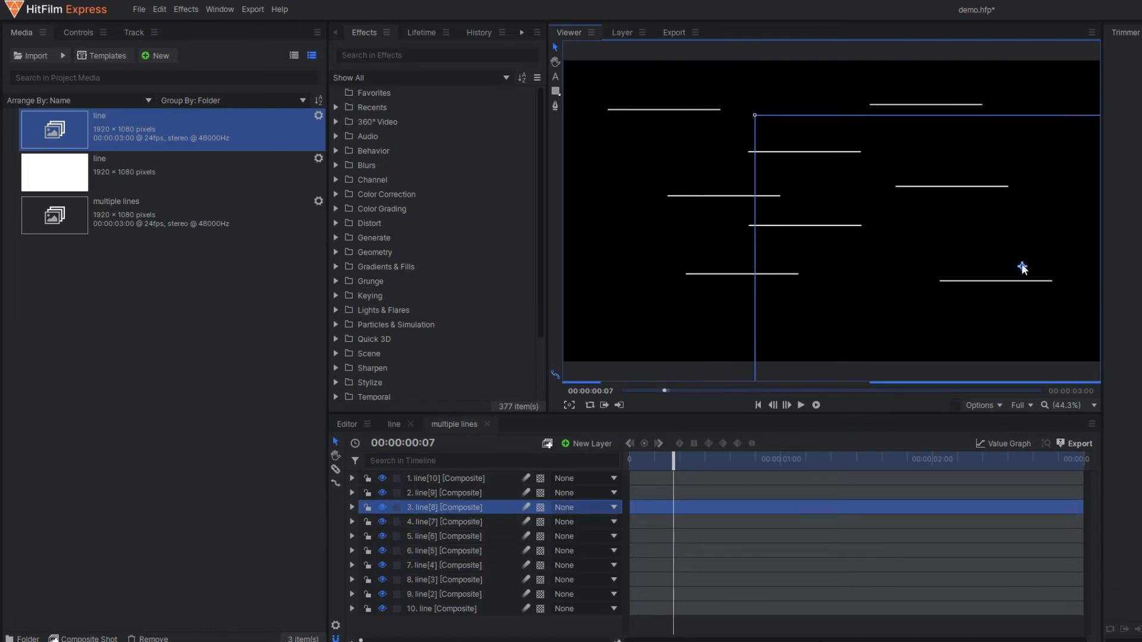
pyautogui.click(833, 215)
pyautogui.moveTo(832, 214); pyautogui.dragTo(674, 319)
pyautogui.click(832, 214)
pyautogui.moveTo(832, 214); pyautogui.dragTo(674, 151)
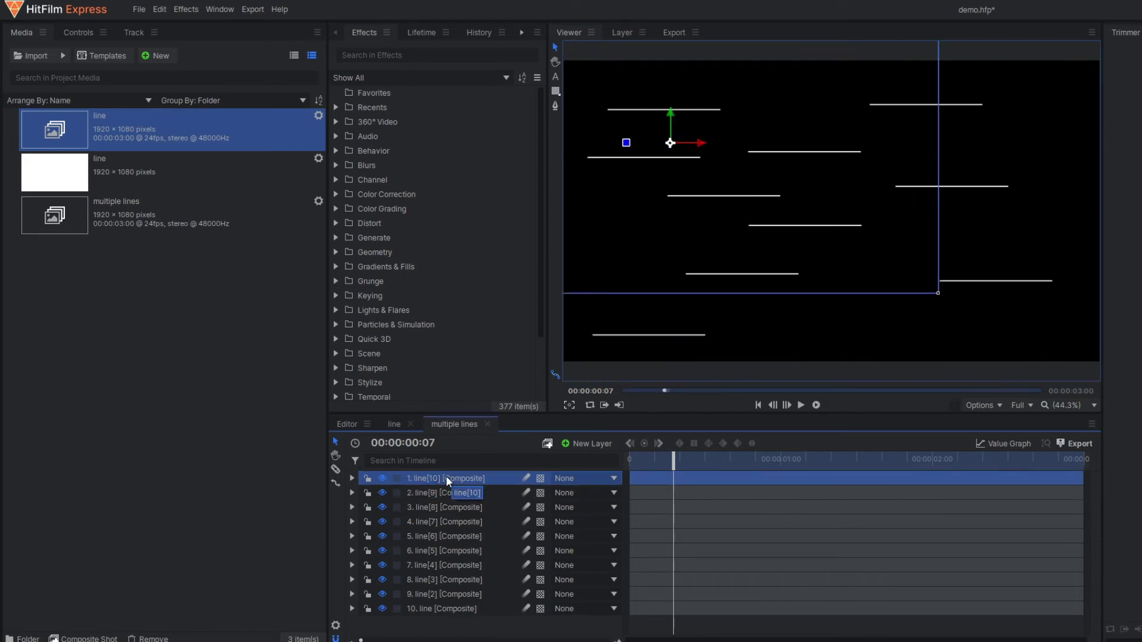
# Duplicate the line[10] layer three times and move the copies to the upper right, lower right and top centre of the frame
pyautogui.hotkey('ctrl', 'd')
pyautogui.hotkey('ctrl', 'd')
pyautogui.hotkey('ctrl', 'd')
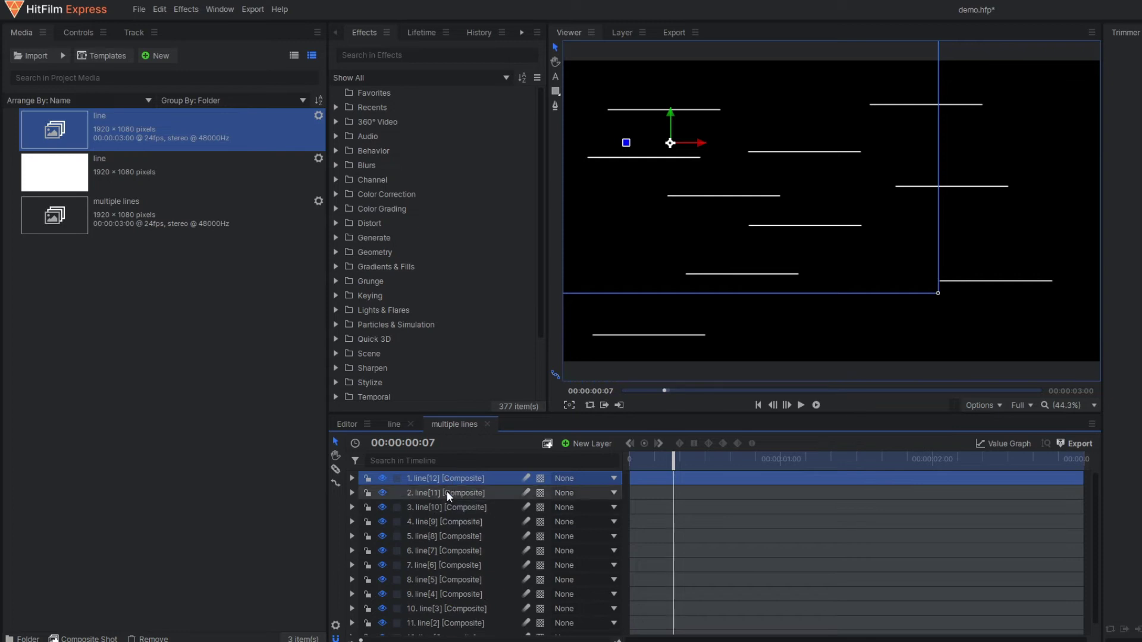
pyautogui.click(440, 507)
pyautogui.moveTo(671, 145); pyautogui.dragTo(1056, 124)
pyautogui.moveTo(671, 145); pyautogui.dragTo(915, 319)
pyautogui.click(507, 479)
pyautogui.moveTo(670, 143); pyautogui.dragTo(833, 69)
# Stagger the line layers by shifting line[3], line[5], line[7], line[8], line[10] and the original line a few frames along the timeline
pyautogui.scroll(-2, 643, 489)
pyautogui.moveTo(670, 464); pyautogui.dragTo(762, 458)
pyautogui.moveTo(645, 462); pyautogui.dragTo(762, 462)
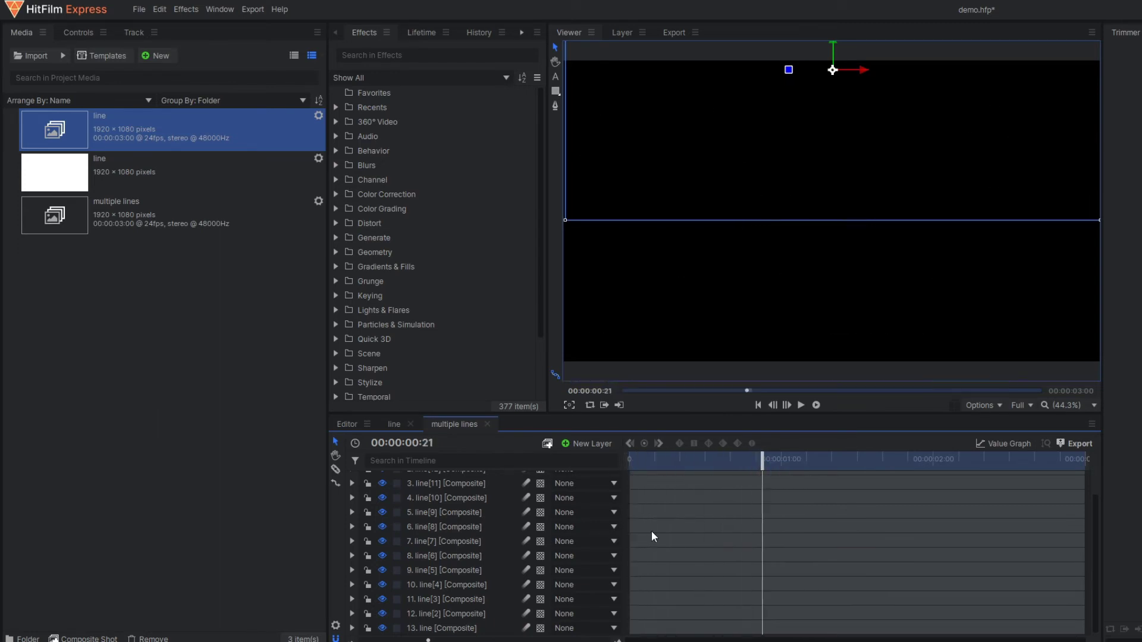
pyautogui.click(638, 600)
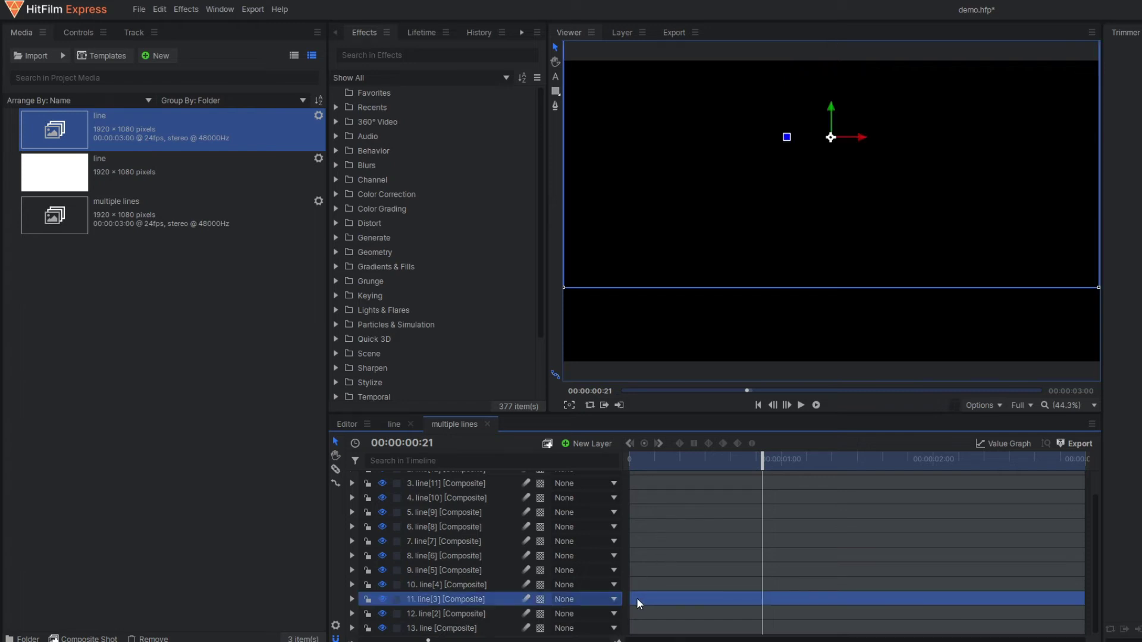
pyautogui.moveTo(630, 598); pyautogui.dragTo(663, 526)
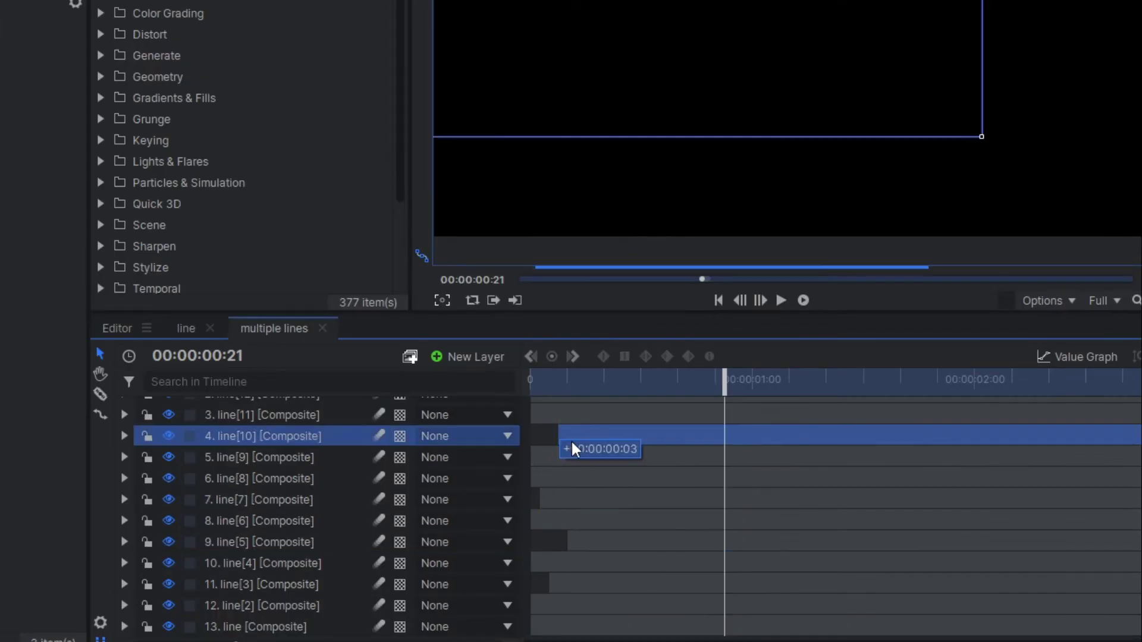
pyautogui.moveTo(580, 479); pyautogui.dragTo(581, 480)
pyautogui.moveTo(538, 627); pyautogui.dragTo(575, 628)
pyautogui.moveTo(558, 382); pyautogui.dragTo(602, 400)
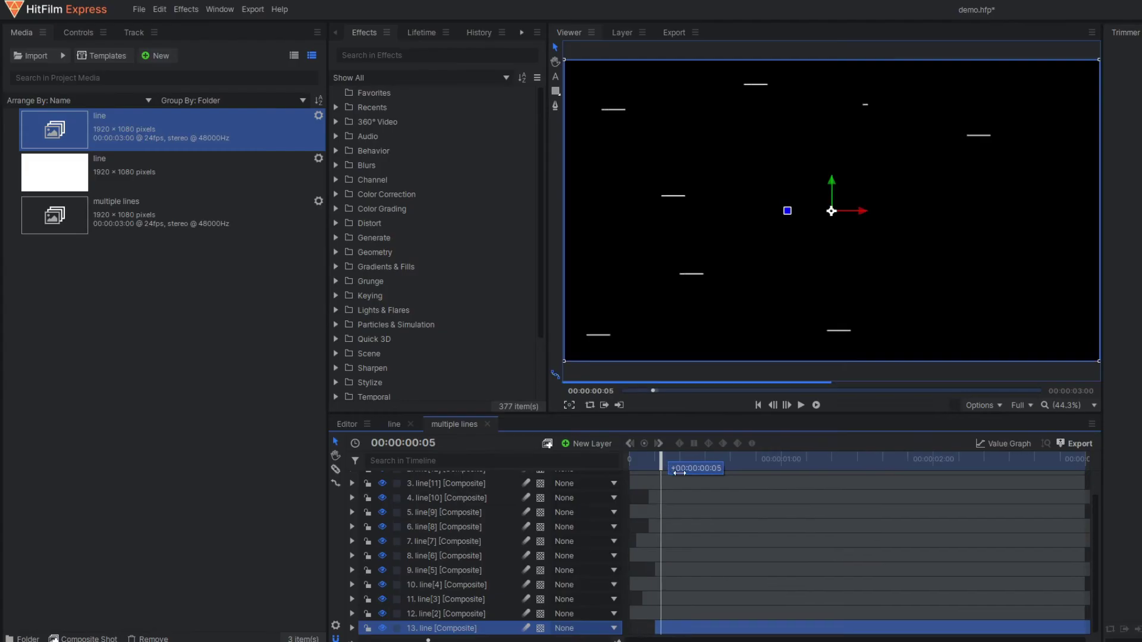
pyautogui.moveTo(679, 473); pyautogui.dragTo(750, 485)
pyautogui.scroll(2, 374, 486)
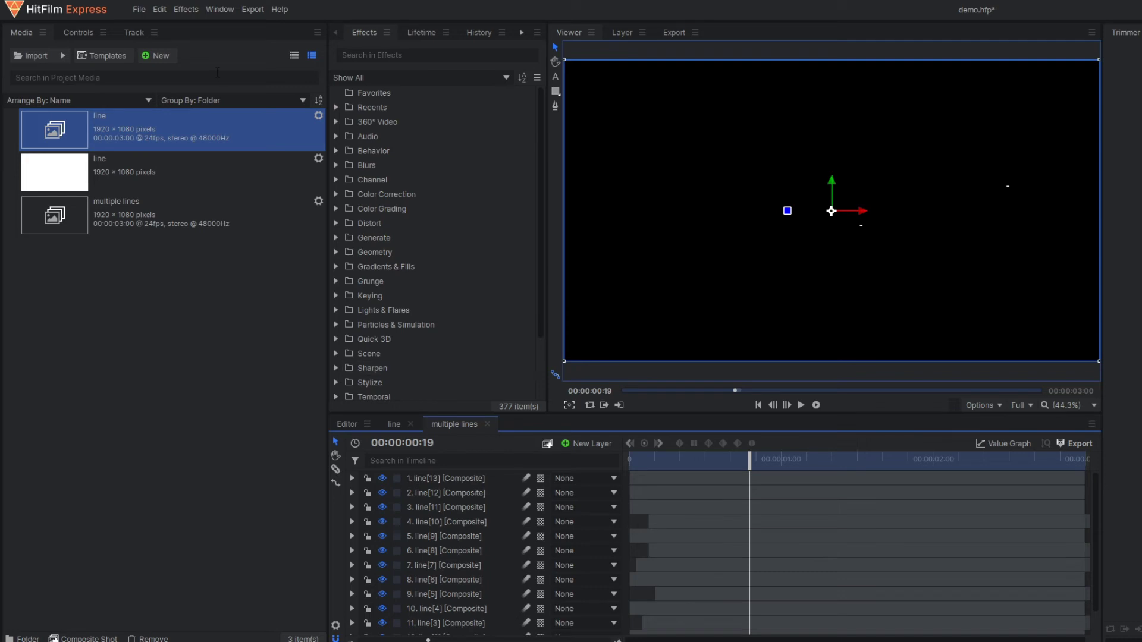
# Create a new 1080p, 24 fps, three-second composite shot named angular line
pyautogui.click(161, 56)
pyautogui.click(195, 70)
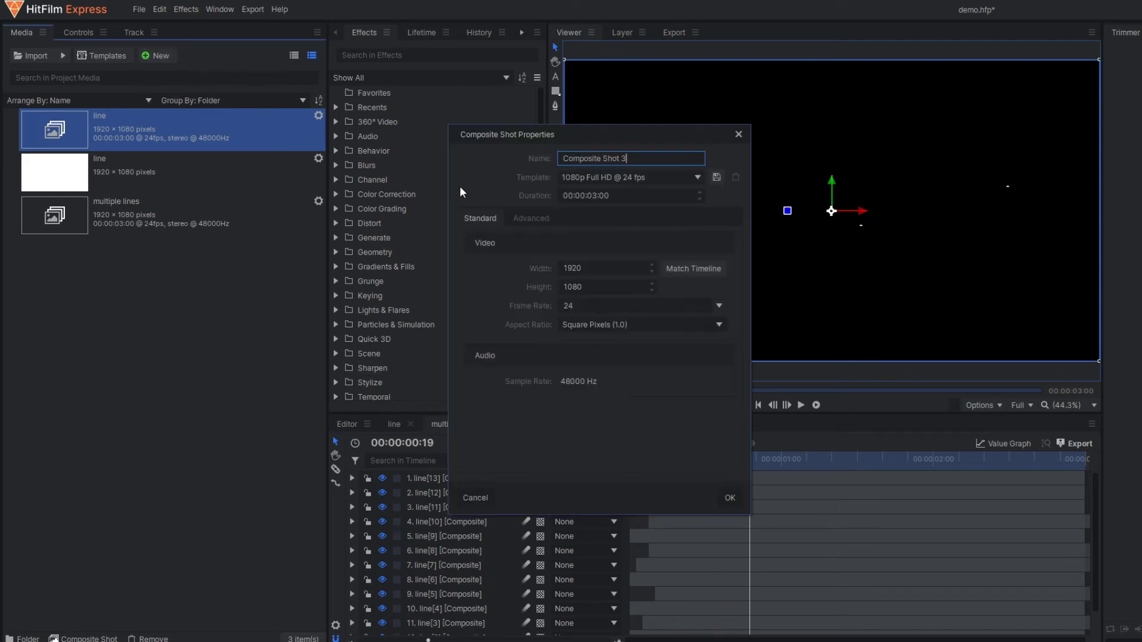
pyautogui.write('angular line')
pyautogui.click(729, 499)
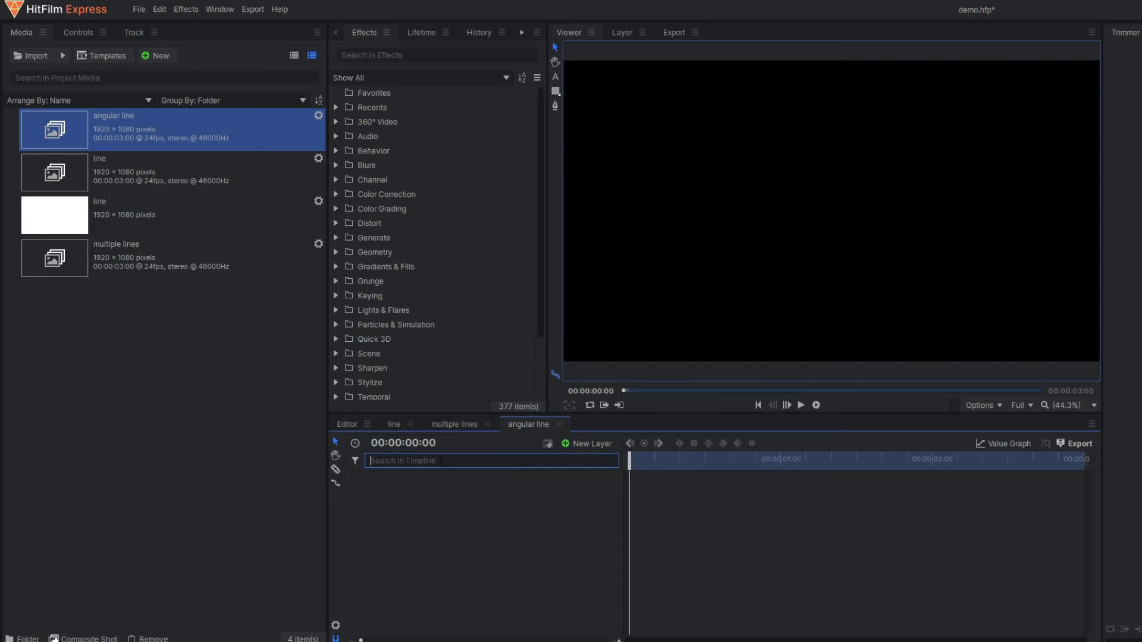
# Add the multiple lines composite as a layer in the angular line timeline and preview its animation
pyautogui.moveTo(268, 252); pyautogui.dragTo(622, 494)
pyautogui.press('space')
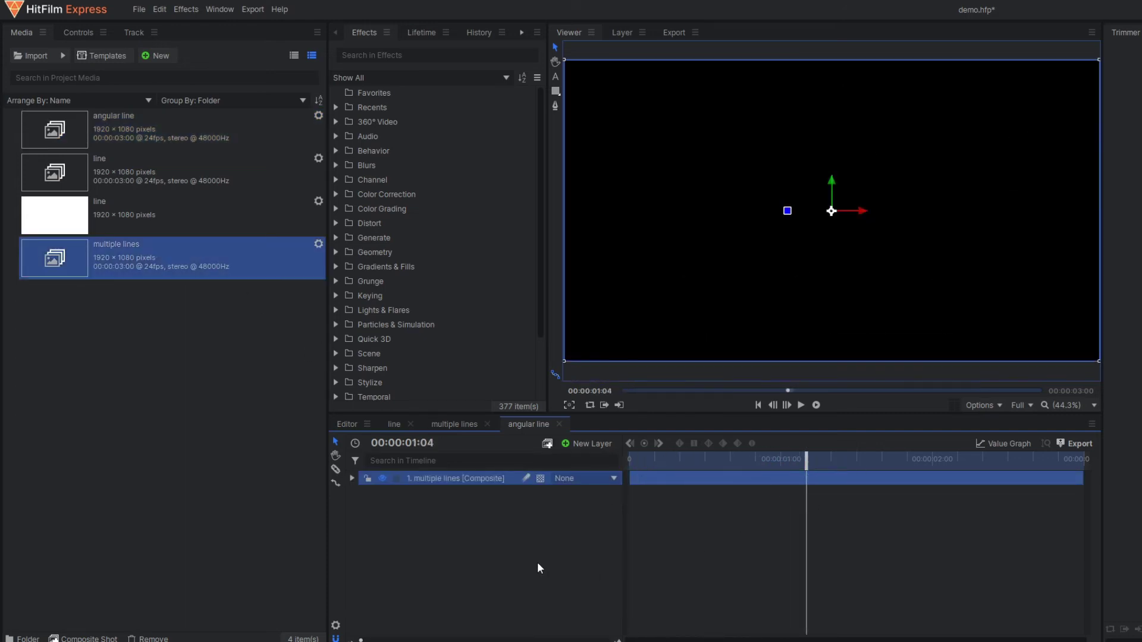
pyautogui.click(540, 568)
pyautogui.click(642, 461)
pyautogui.moveTo(643, 457)
pyautogui.mouseDown()
pyautogui.moveTo(722, 458)
pyautogui.moveTo(647, 458)
pyautogui.mouseUp()
# Rotate the multiple lines layer clockwise so its lines run diagonally from upper left to lower right
pyautogui.click(468, 480)
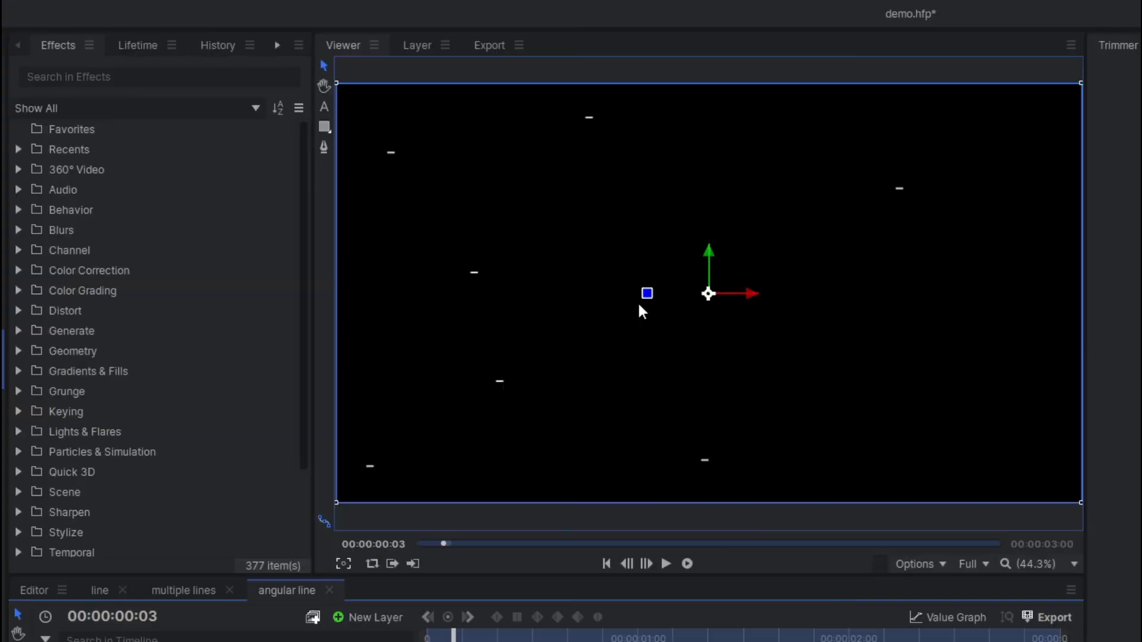
pyautogui.moveTo(786, 210); pyautogui.dragTo(785, 188)
pyautogui.moveTo(644, 259); pyautogui.dragTo(644, 237)
pyautogui.click(636, 489)
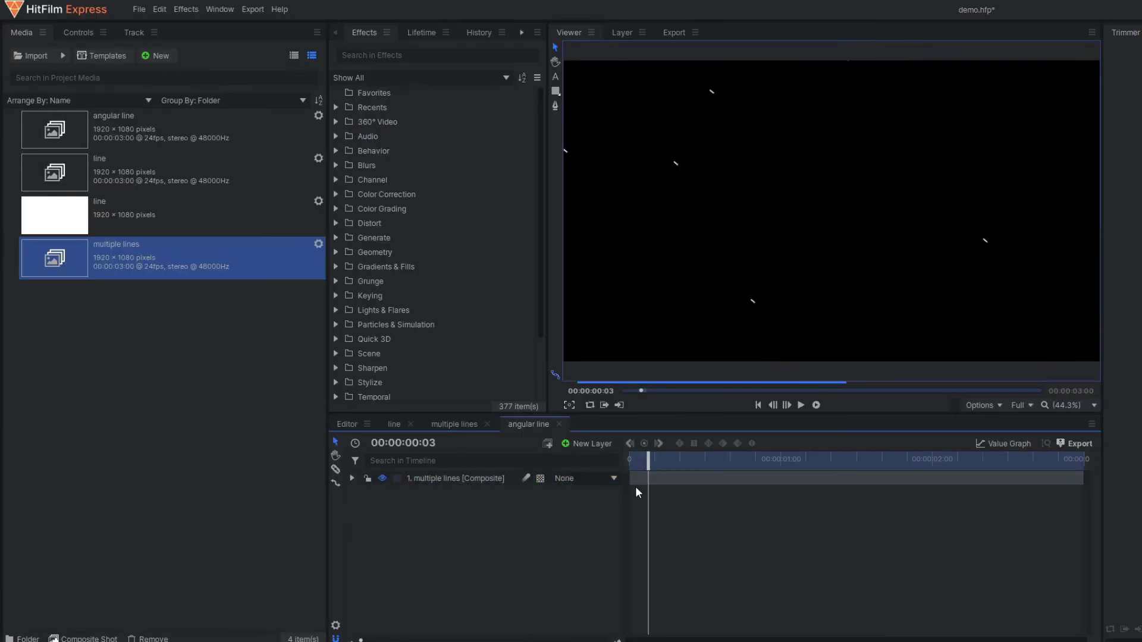
pyautogui.moveTo(648, 462); pyautogui.dragTo(599, 466)
# Duplicate the rotated multiple lines layer twice to make three identical layers
pyautogui.moveTo(603, 467); pyautogui.dragTo(649, 466)
pyautogui.click(439, 478)
pyautogui.hotkey('ctrl', 'd')
pyautogui.hotkey('ctrl', 'd')
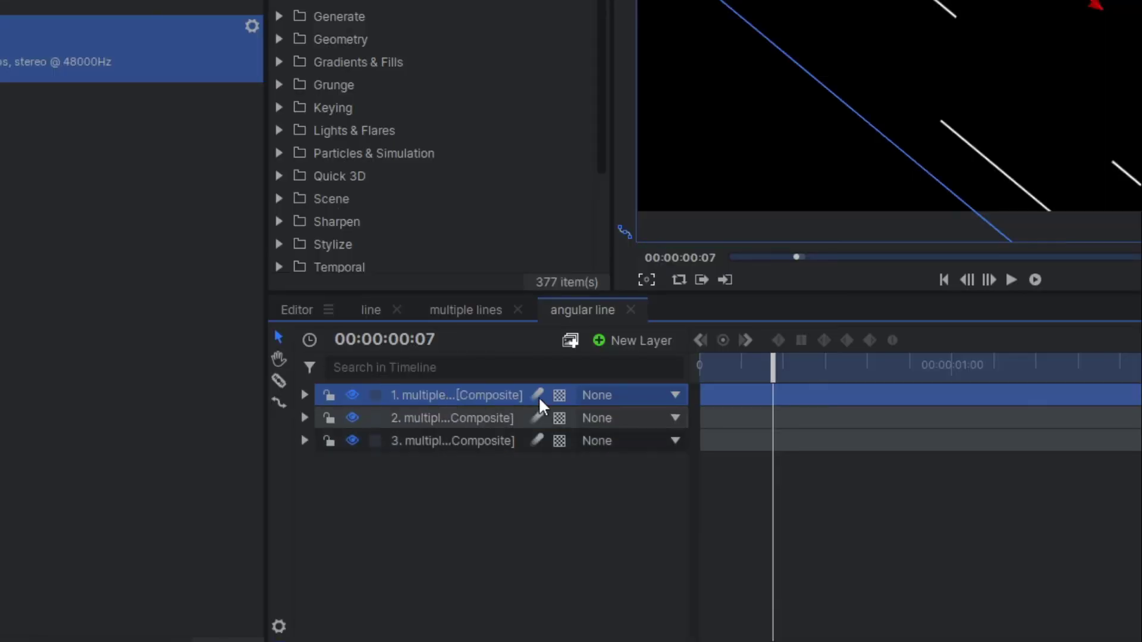
# Move the first rotated layer toward the frame's lower left and the second toward its upper right, and preview the animation
pyautogui.moveTo(1056, 0); pyautogui.dragTo(961, 129)
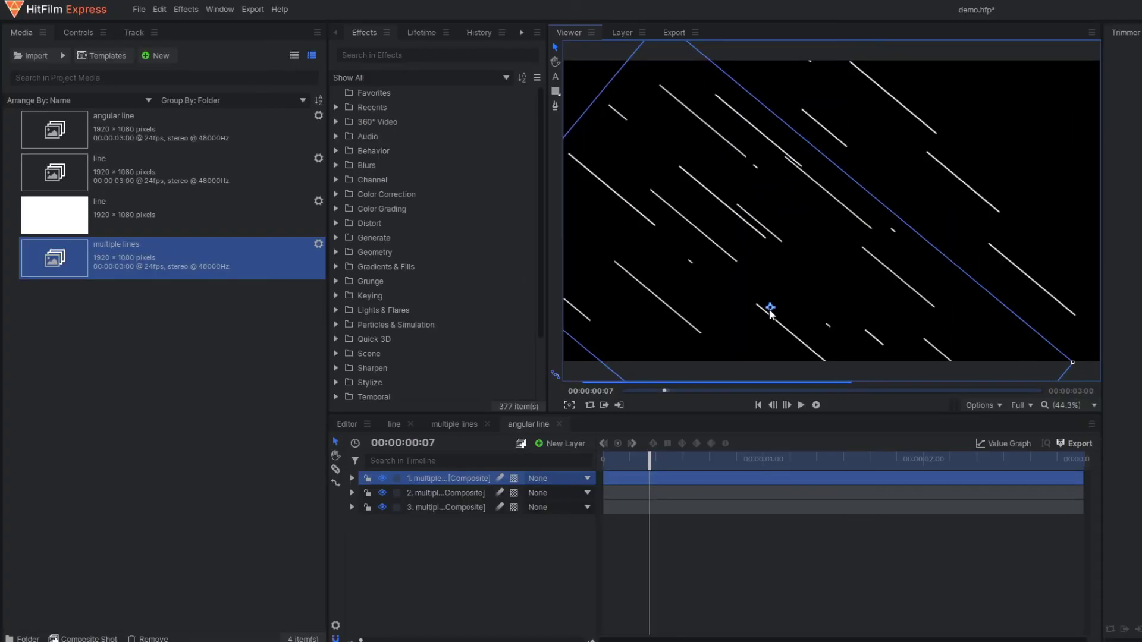
pyautogui.moveTo(770, 310); pyautogui.dragTo(773, 316)
pyautogui.click(483, 493)
pyautogui.moveTo(831, 211); pyautogui.dragTo(1008, 159)
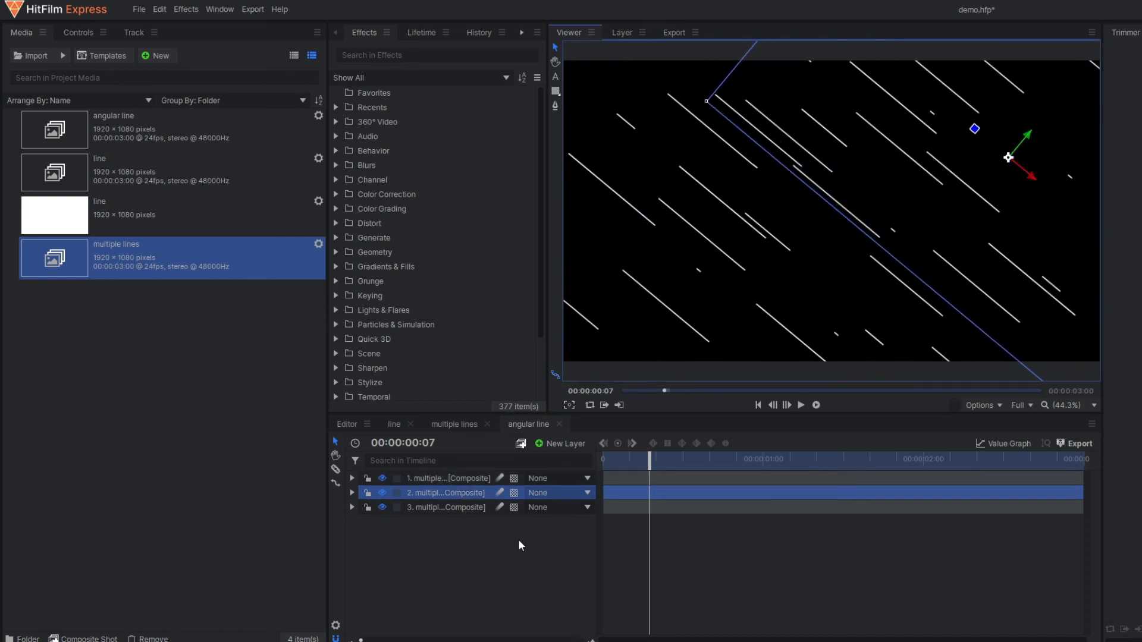
pyautogui.click(521, 546)
pyautogui.click(615, 460)
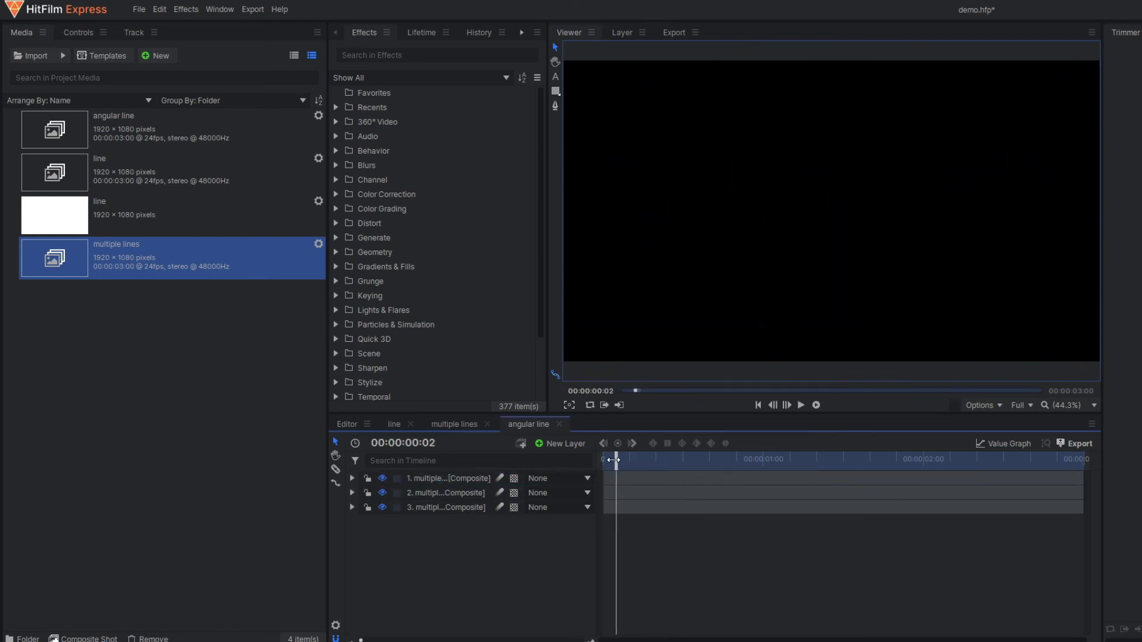
pyautogui.moveTo(615, 460); pyautogui.dragTo(770, 495)
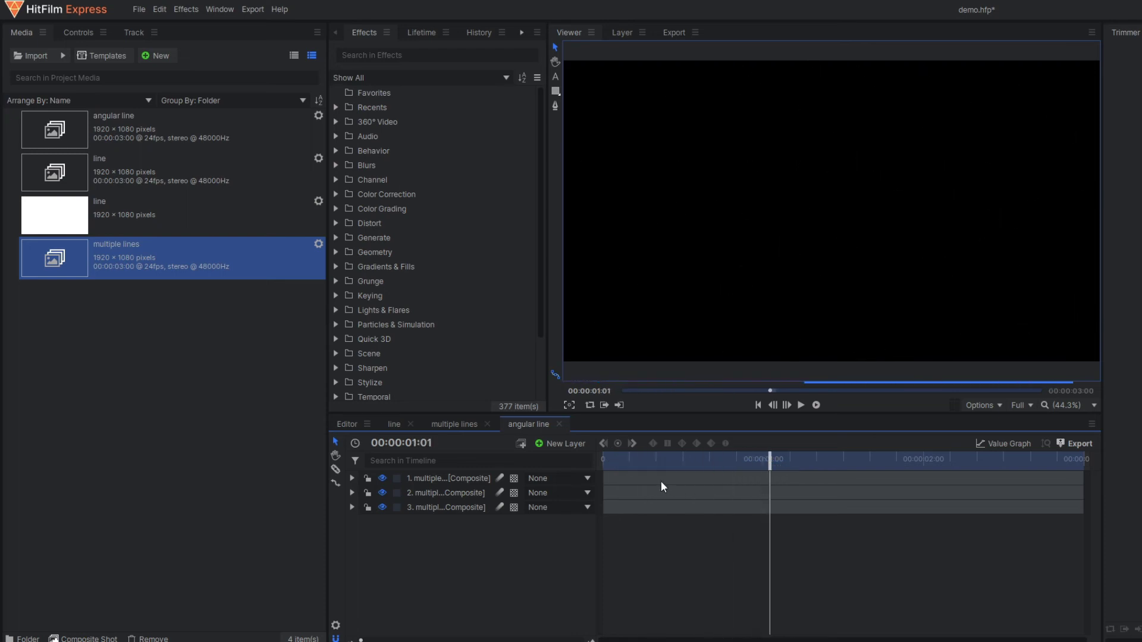
pyautogui.moveTo(619, 464); pyautogui.dragTo(650, 464)
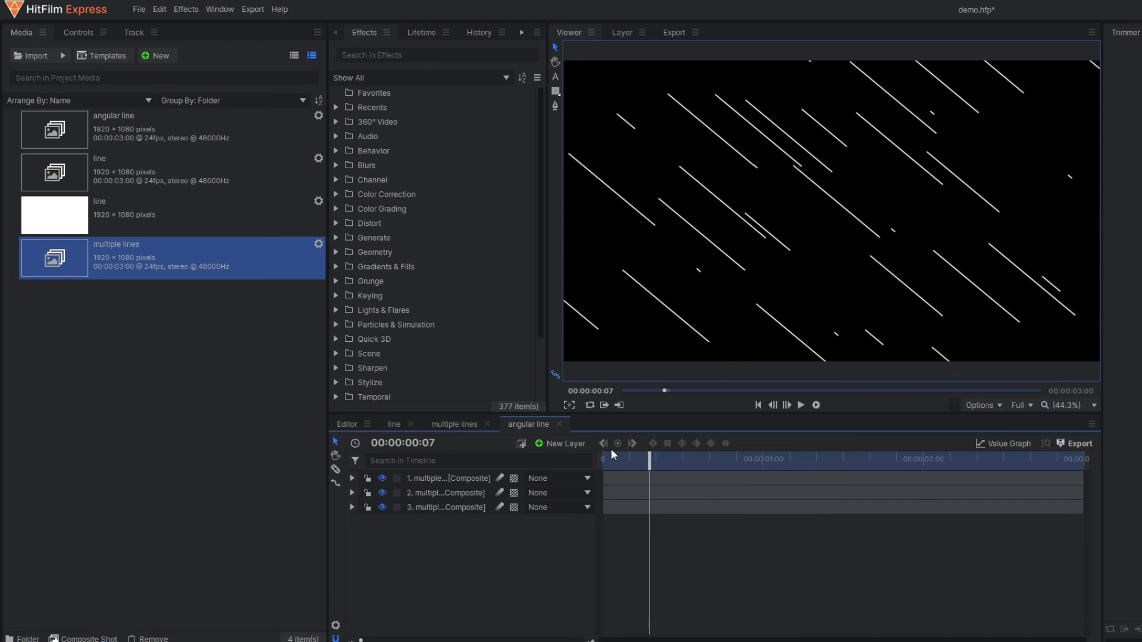
# Add a grade layer above the line layers and rename it light flare
pyautogui.click(553, 443)
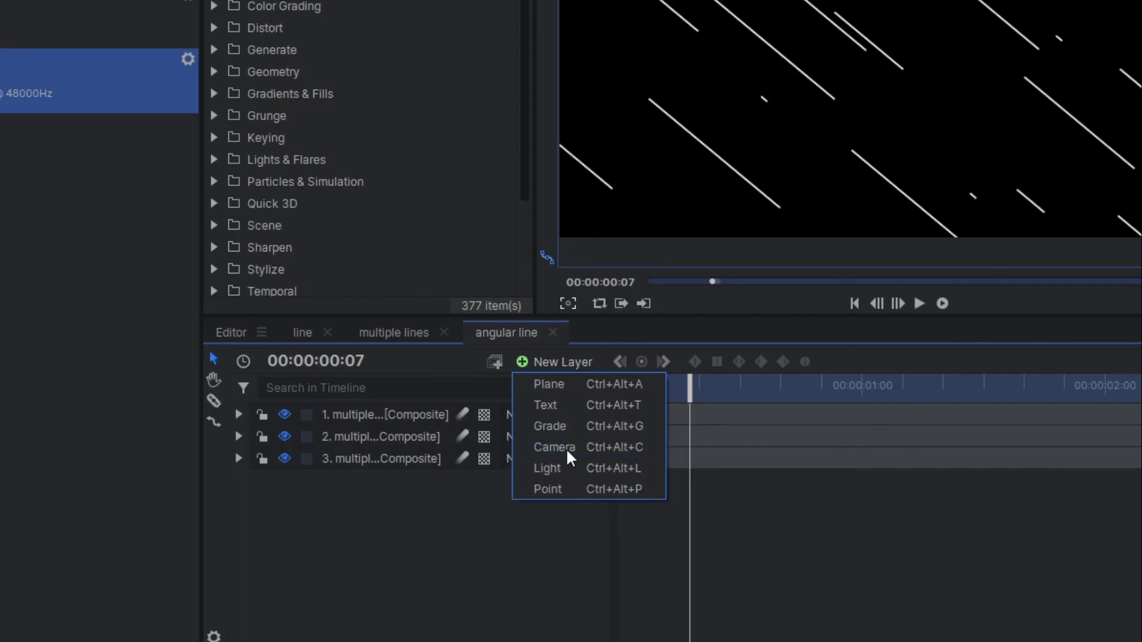
pyautogui.click(558, 426)
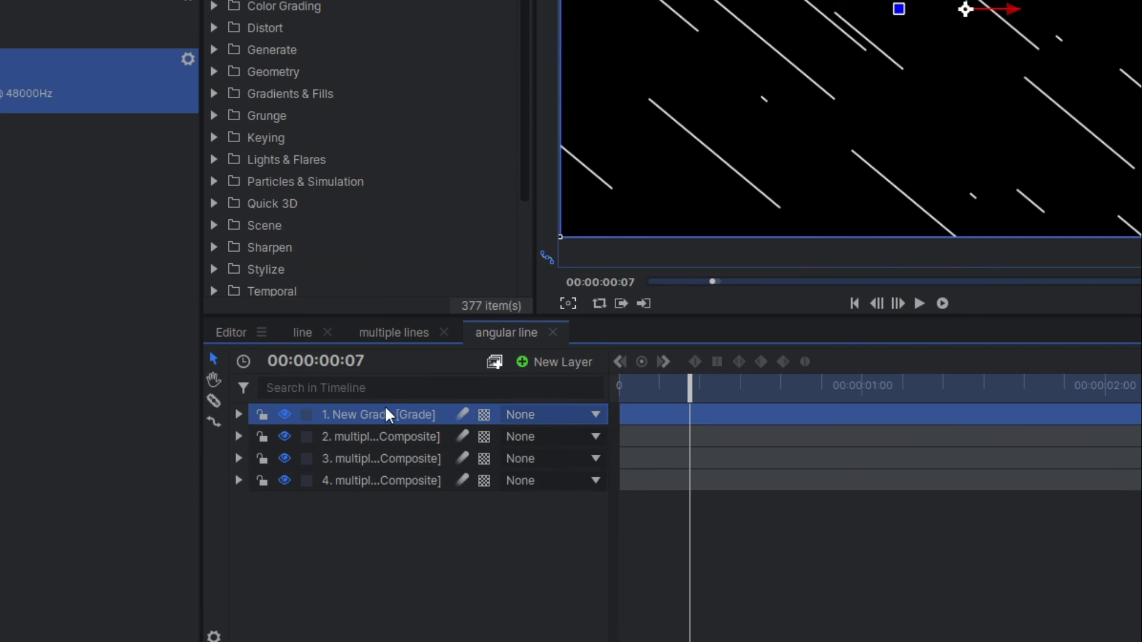
pyautogui.doubleClick(386, 410)
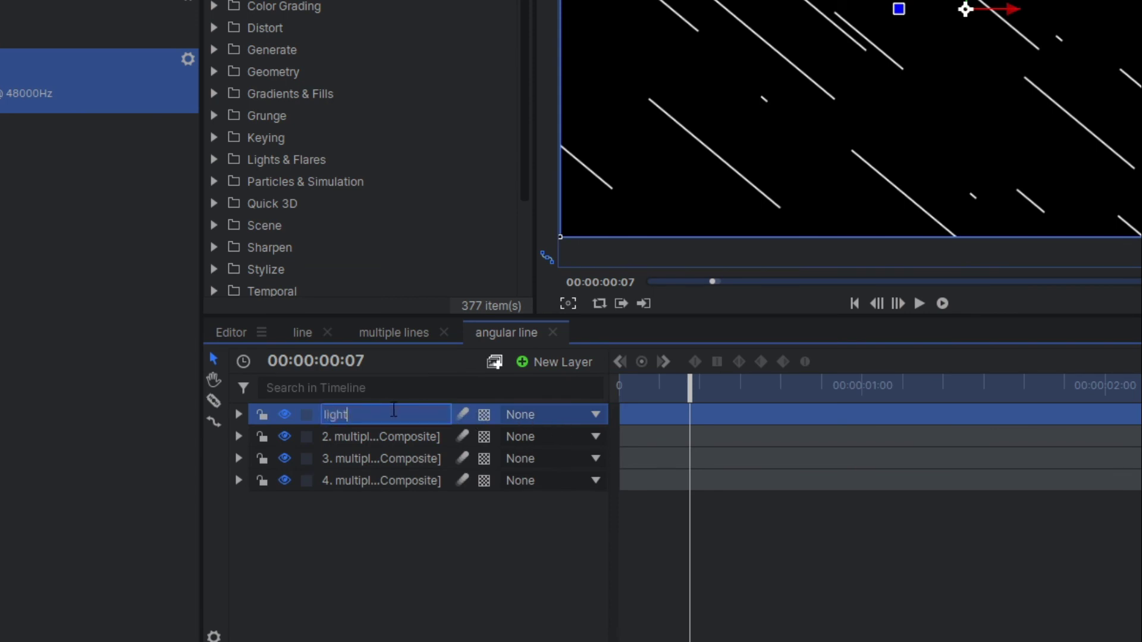
pyautogui.write('light flare')
pyautogui.press('Return')
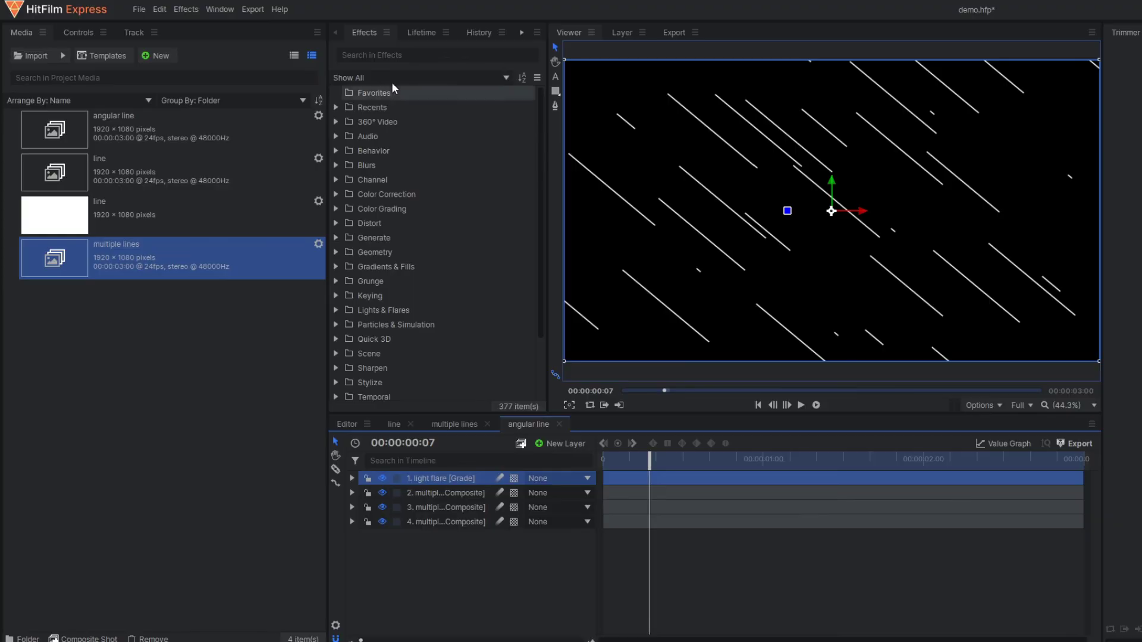
# Apply the Light Flares effect to the light flare grade layer and expand its settings
pyautogui.click(375, 55)
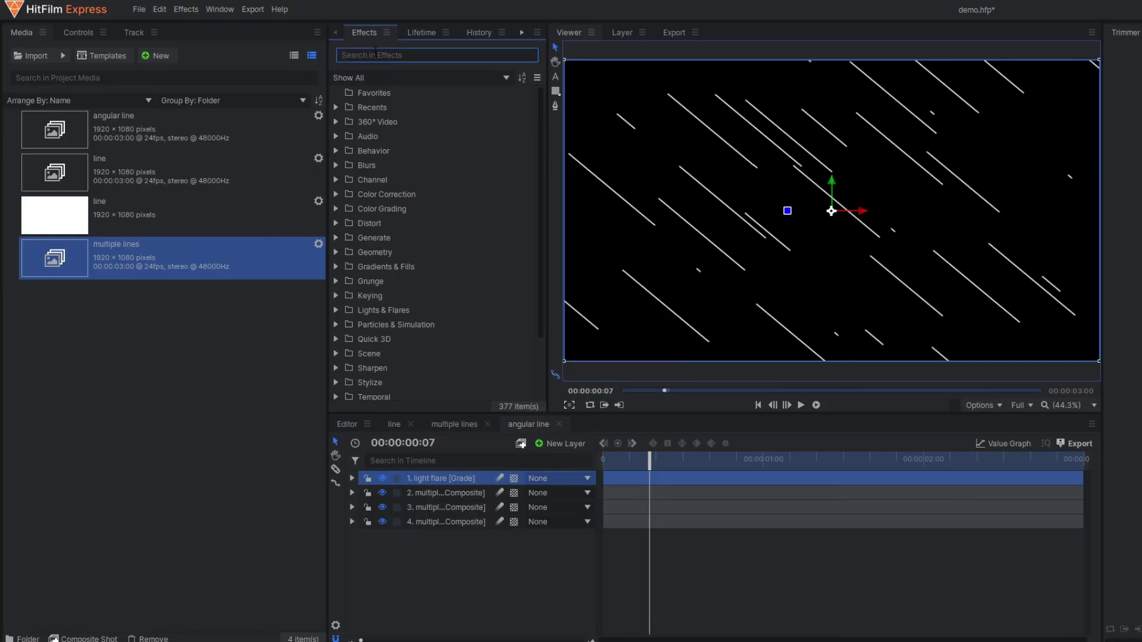
pyautogui.write('light')
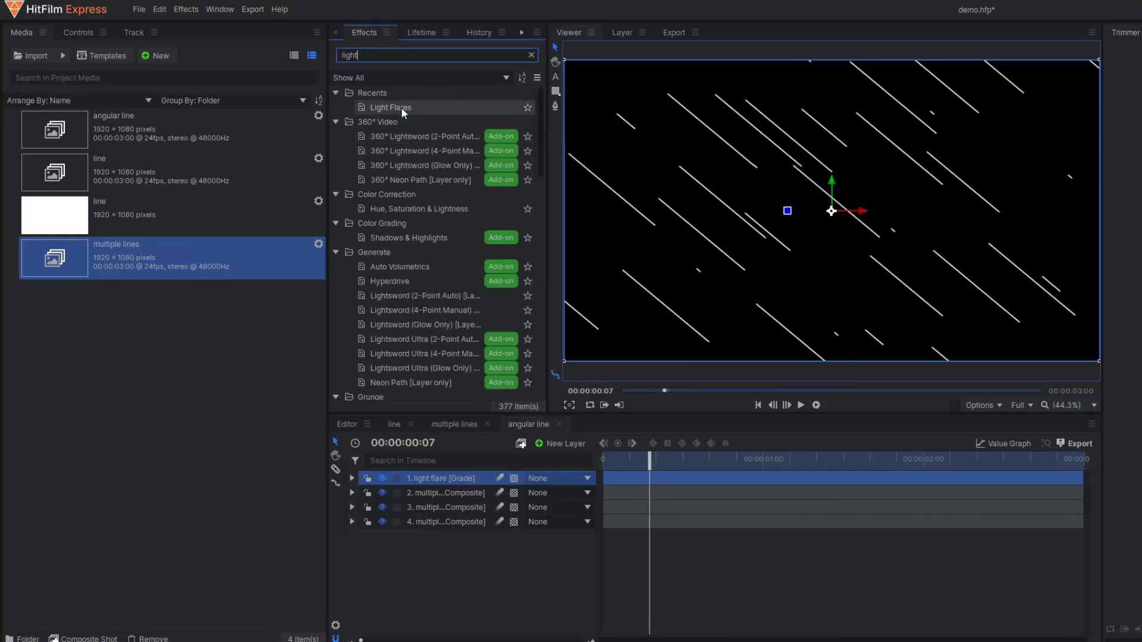
pyautogui.click(400, 110)
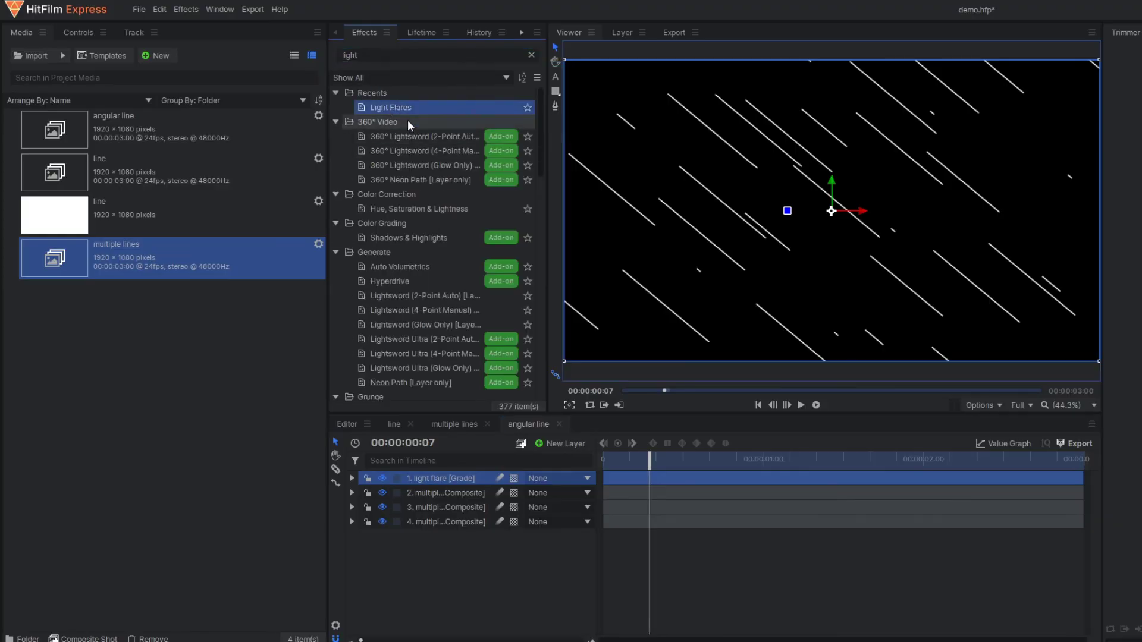
pyautogui.moveTo(437, 480); pyautogui.dragTo(434, 480)
pyautogui.click(377, 550)
pyautogui.scroll(-1, 416, 546)
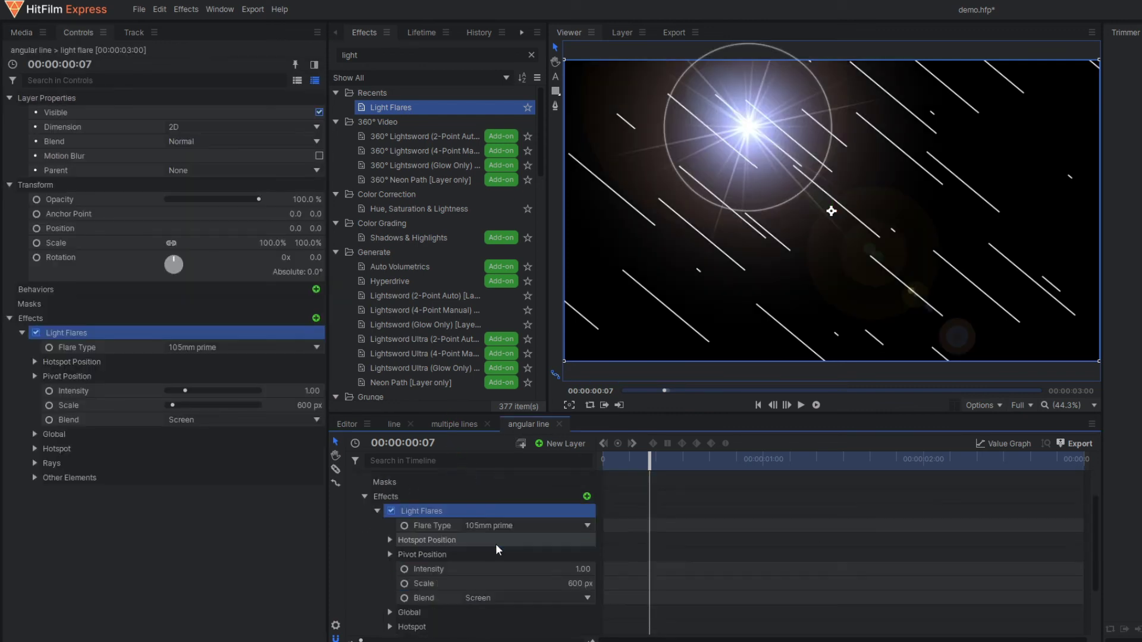
# Set the flare type to Golden artifacts and its intensity to 2.00
pyautogui.click(507, 526)
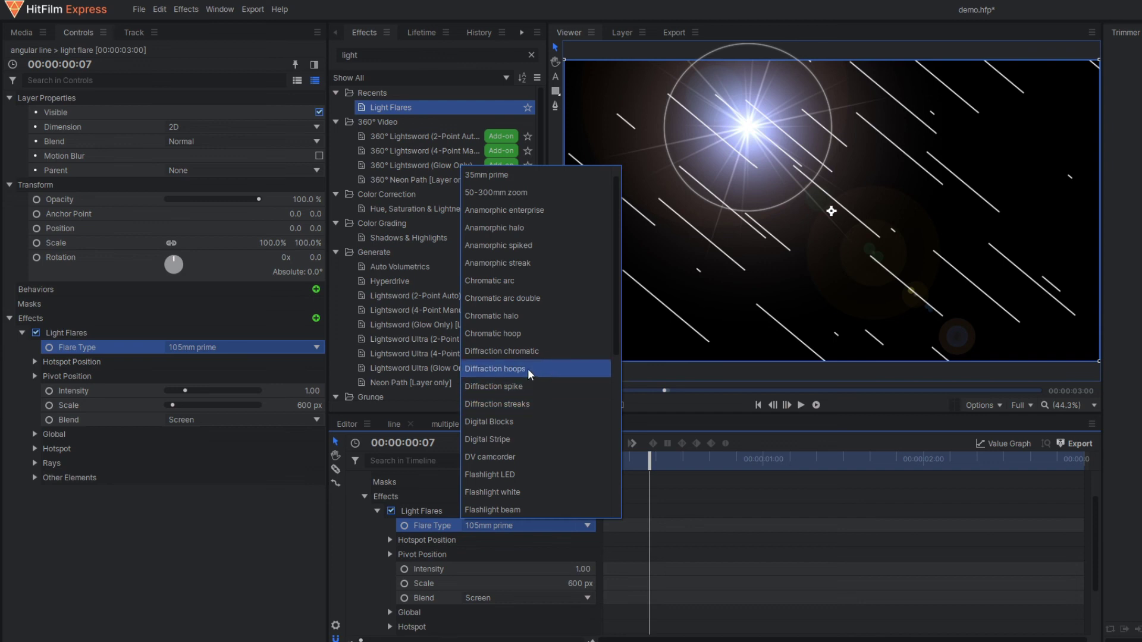
pyautogui.scroll(-1, 529, 372)
pyautogui.scroll(-3, 509, 405)
pyautogui.click(497, 461)
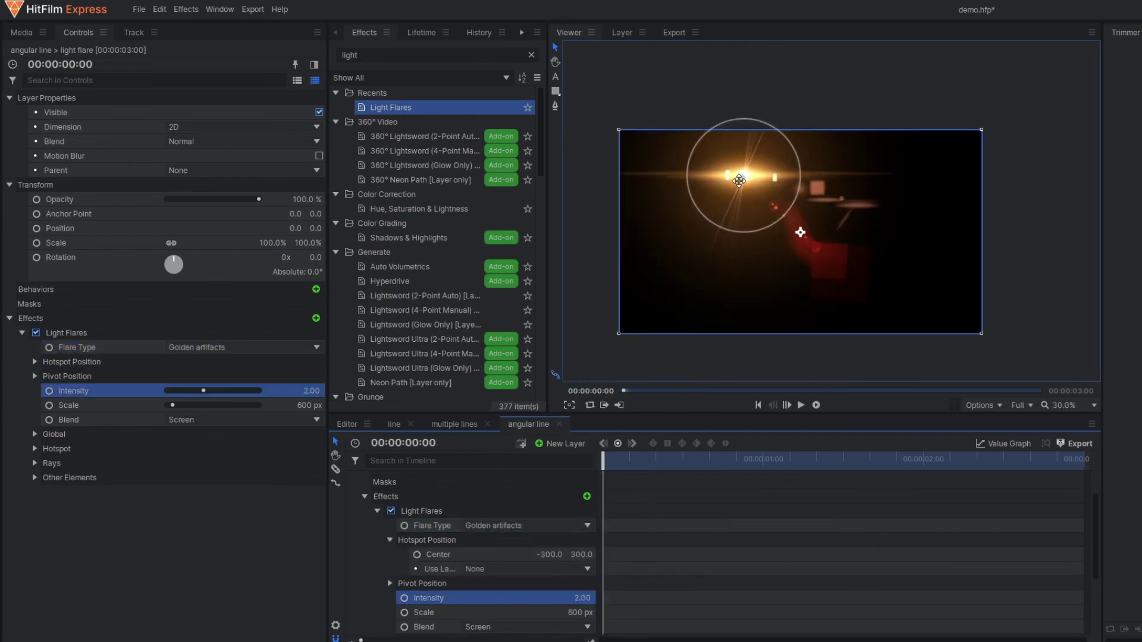
# Keyframe the flare's hotspot center from -1015, 664 beyond the frame's upper-left corner at 00:00:00:00 to a point farther right near the timeline's end
pyautogui.moveTo(739, 180); pyautogui.dragTo(605, 113)
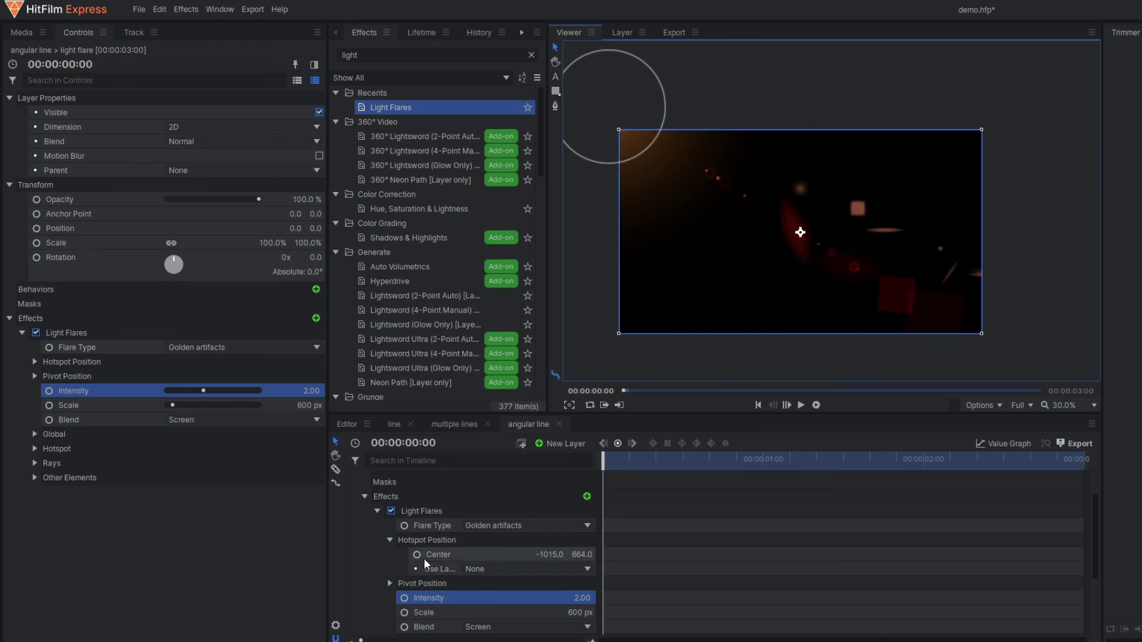
pyautogui.click(390, 540)
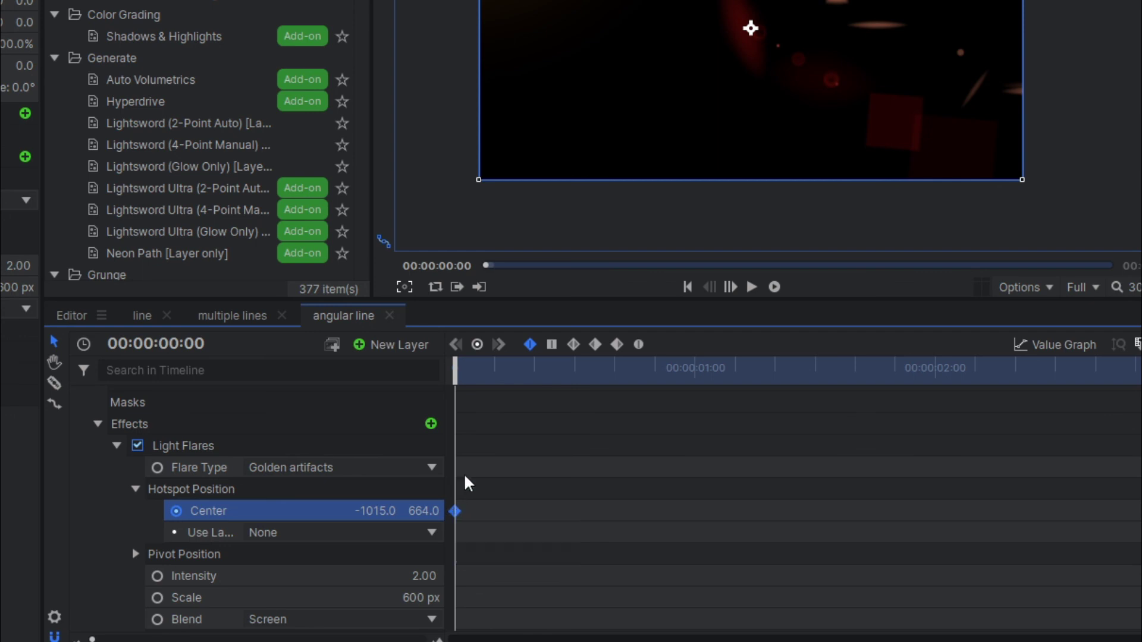
pyautogui.moveTo(462, 383); pyautogui.dragTo(1139, 395)
pyautogui.moveTo(883, 106); pyautogui.dragTo(1033, 131)
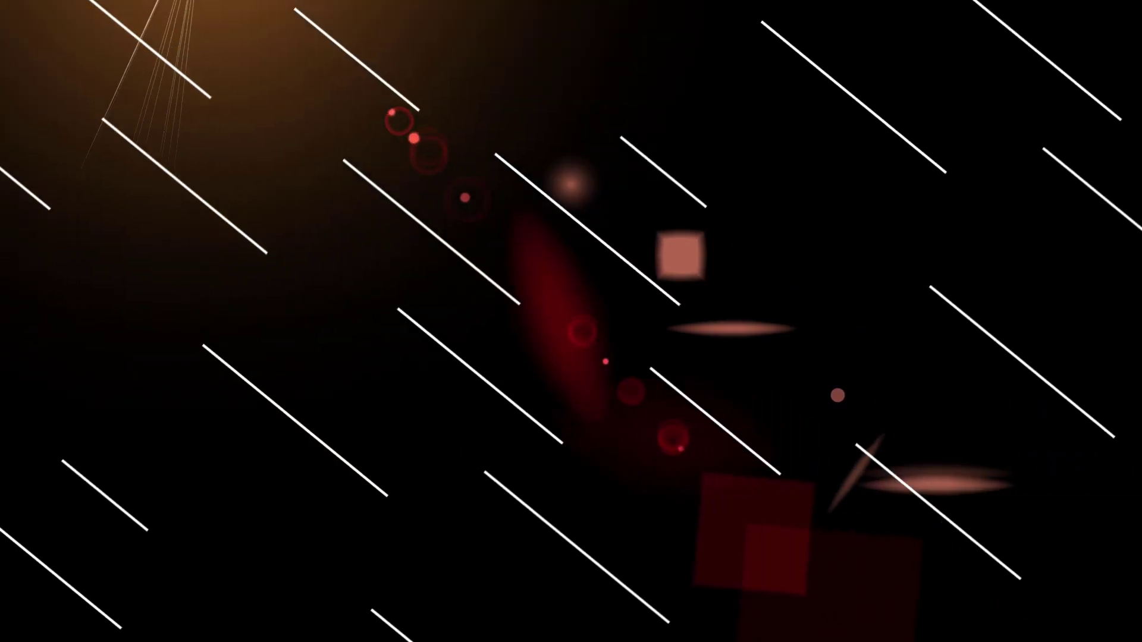